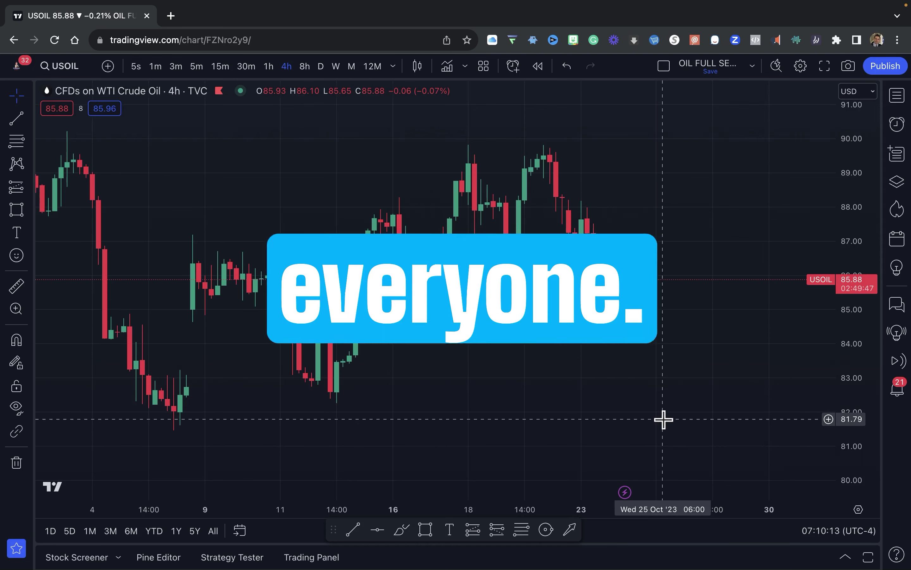
Place horizontal levels at 86.48 and 85.31 on the USOIL 4h chart.
left_click_drag(664, 417, 681, 426)
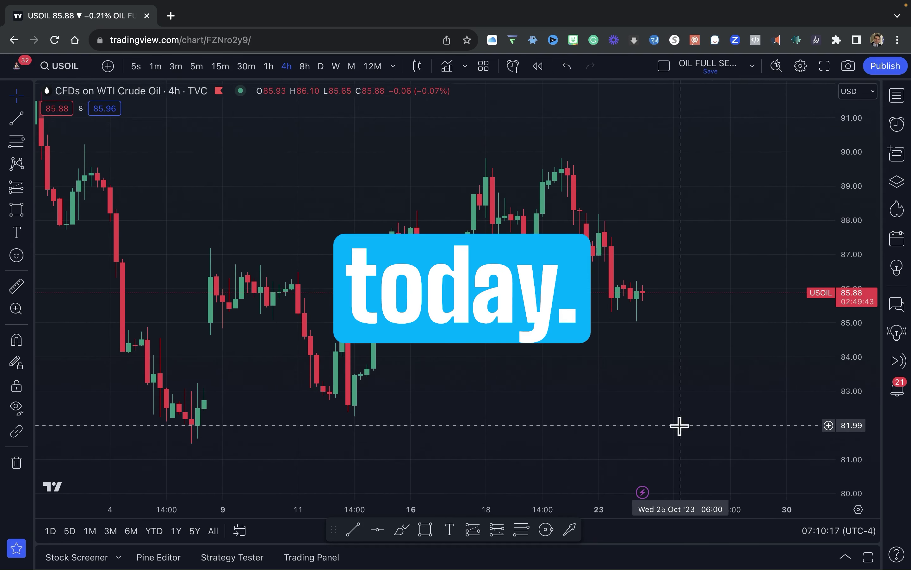
left_click(378, 529)
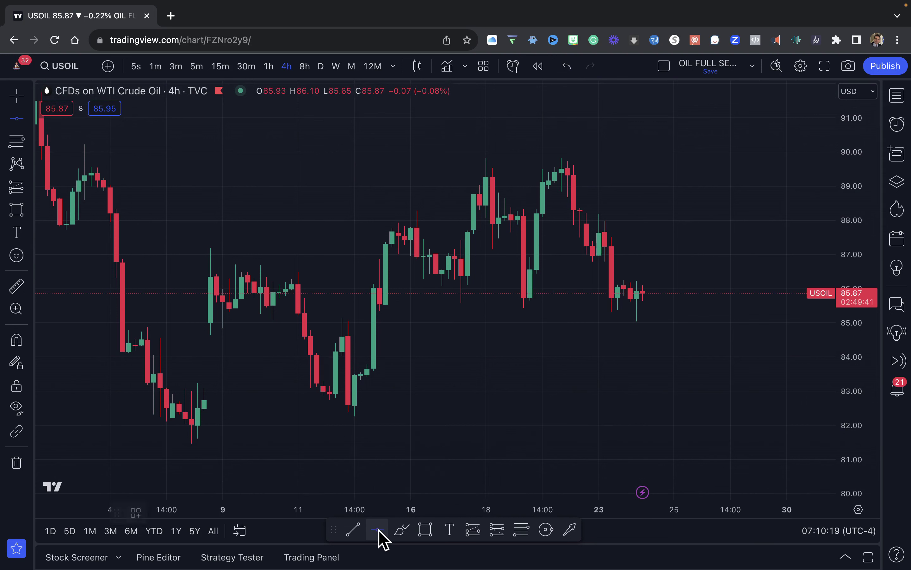
left_click(568, 272)
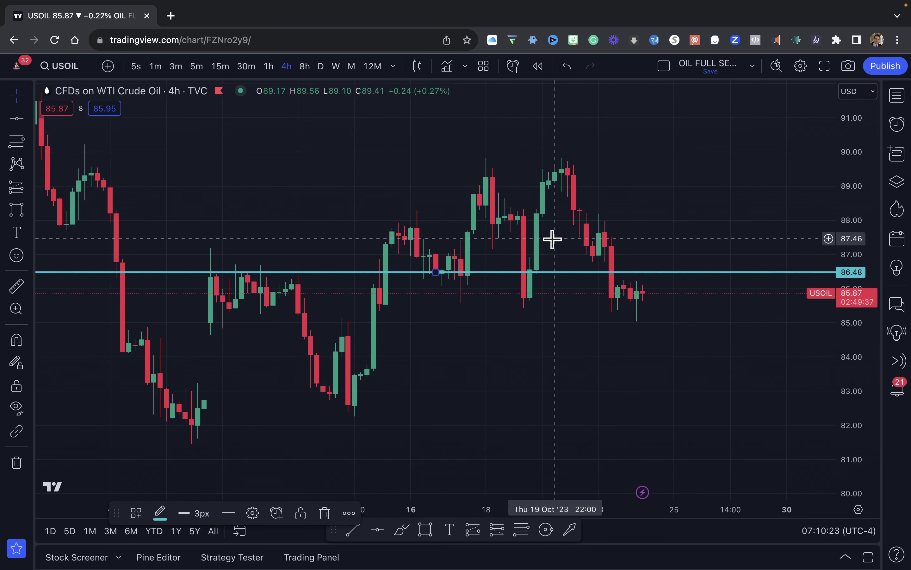
left_click(380, 532)
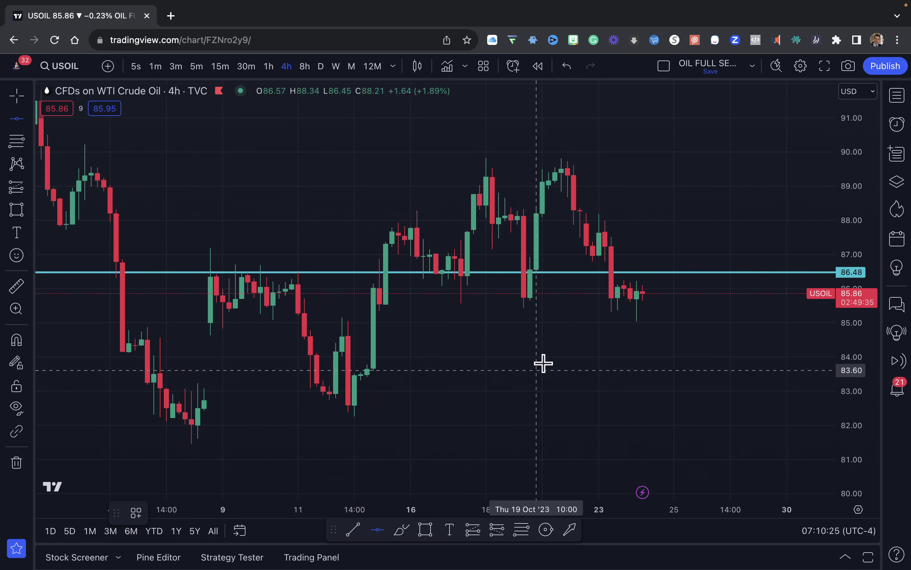
left_click(610, 312)
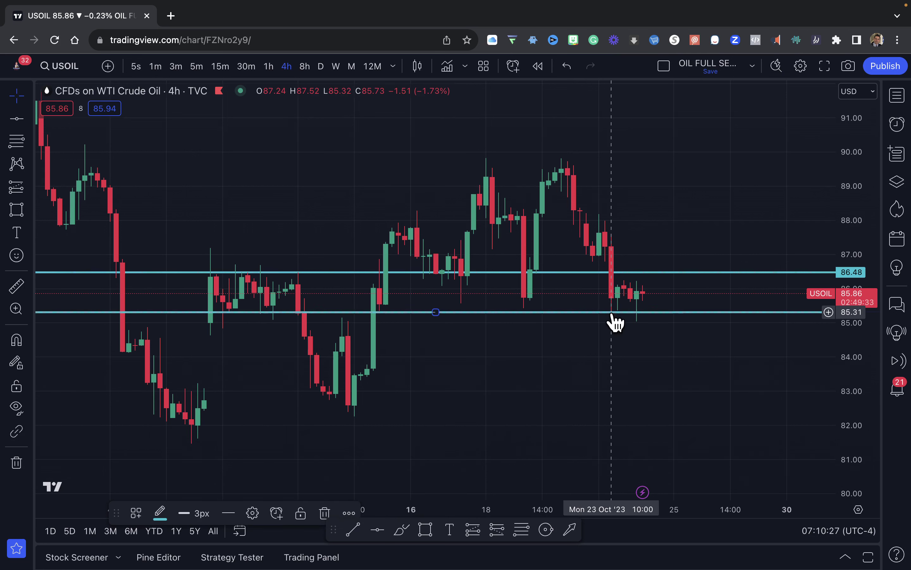
Draw a trial arrow down into the levels, then delete it.
left_click(571, 529)
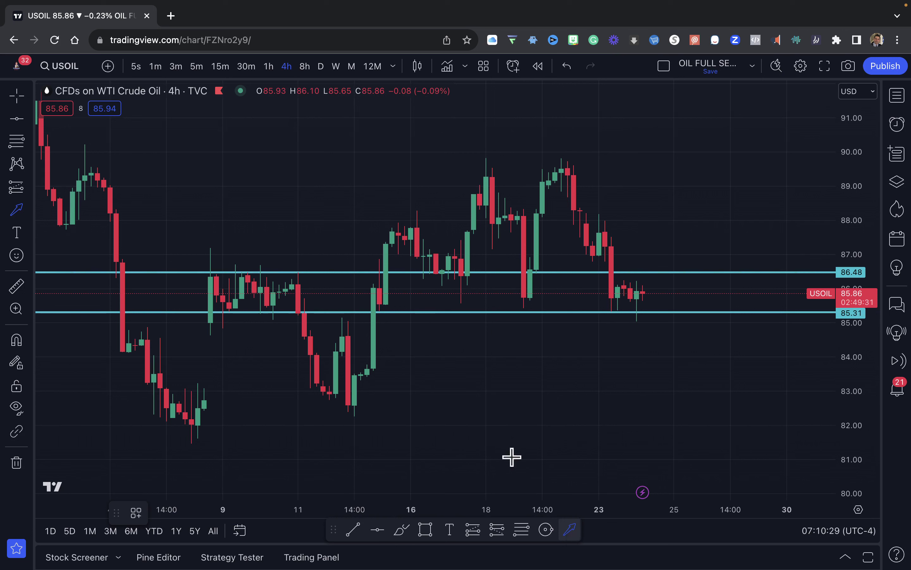
left_click(323, 164)
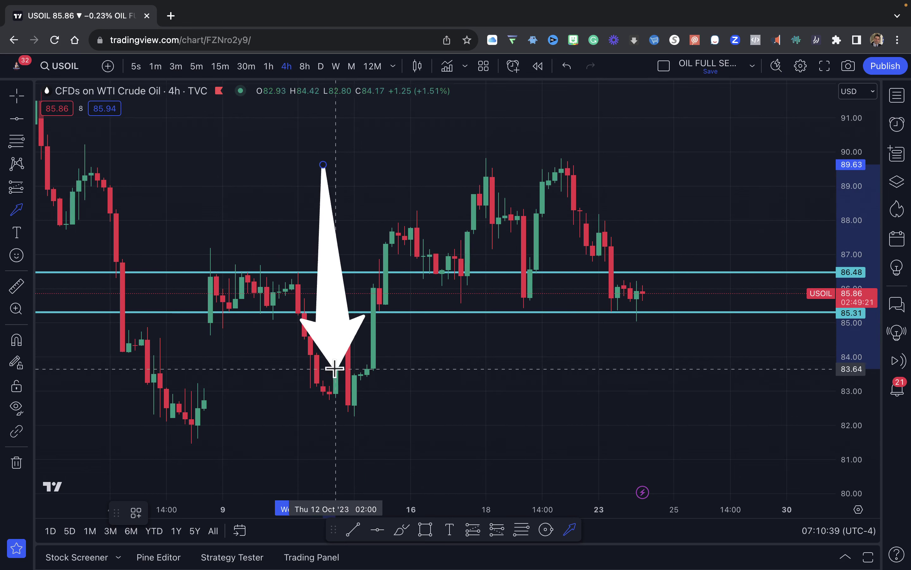
left_click(591, 288)
key("Delete")
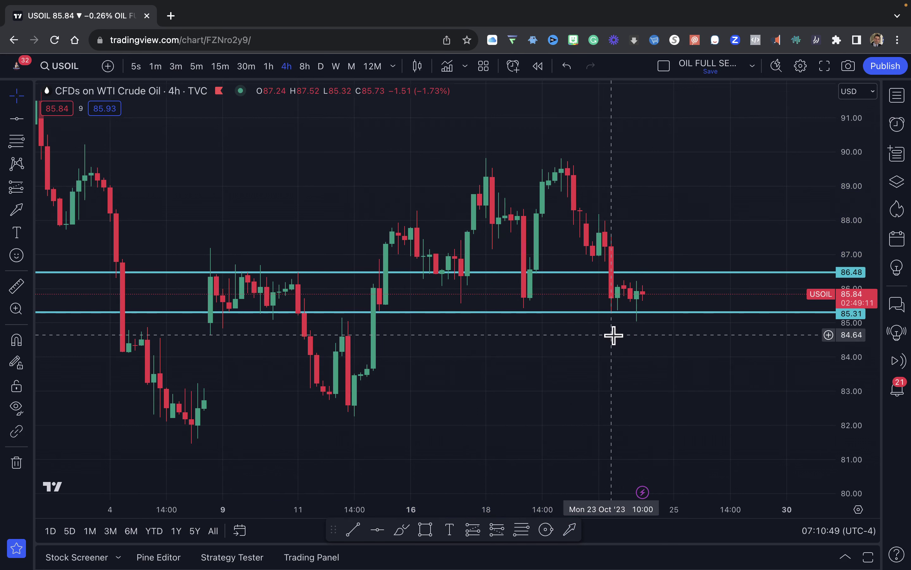
scroll(613, 335, "up", 2)
scroll(613, 335, "right", 3)
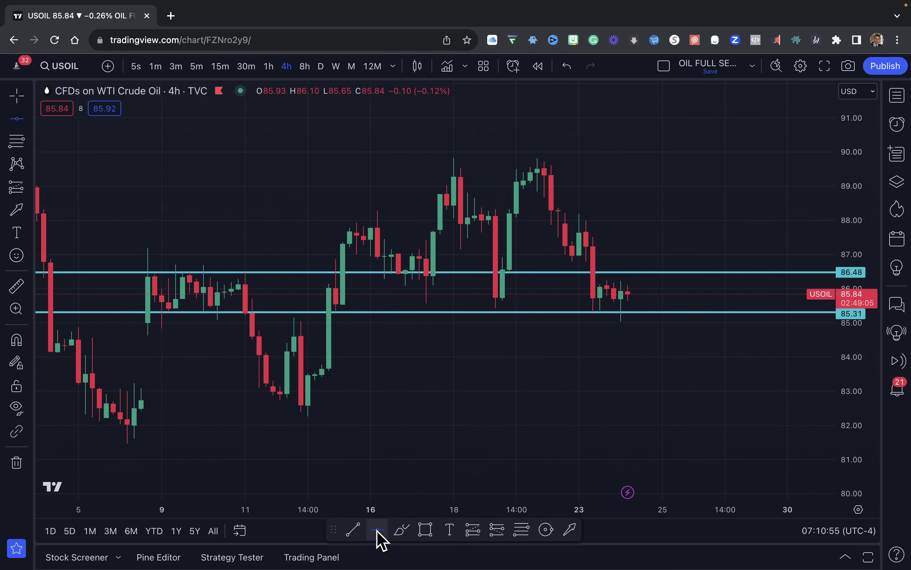
Add horizontal levels at 87.52 and 84.49.
left_click(690, 237)
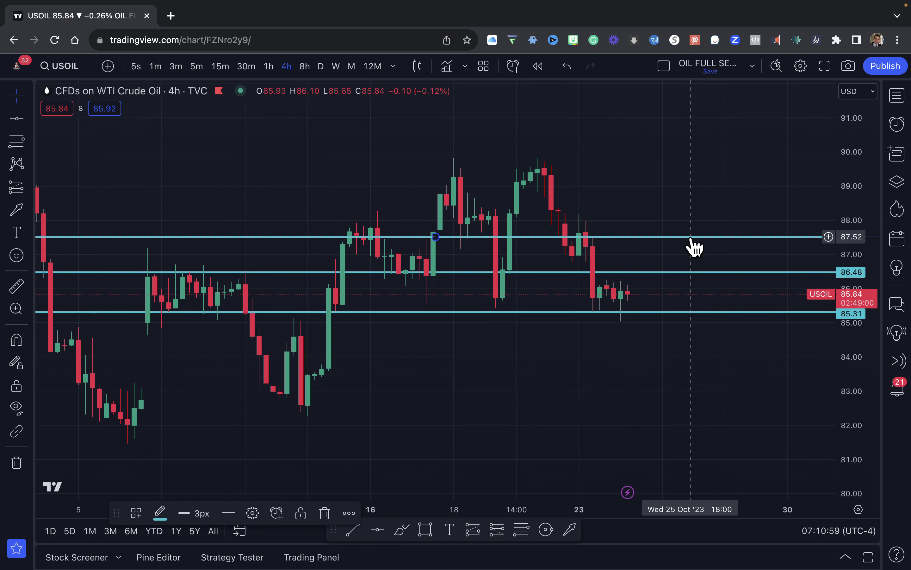
left_click(378, 534)
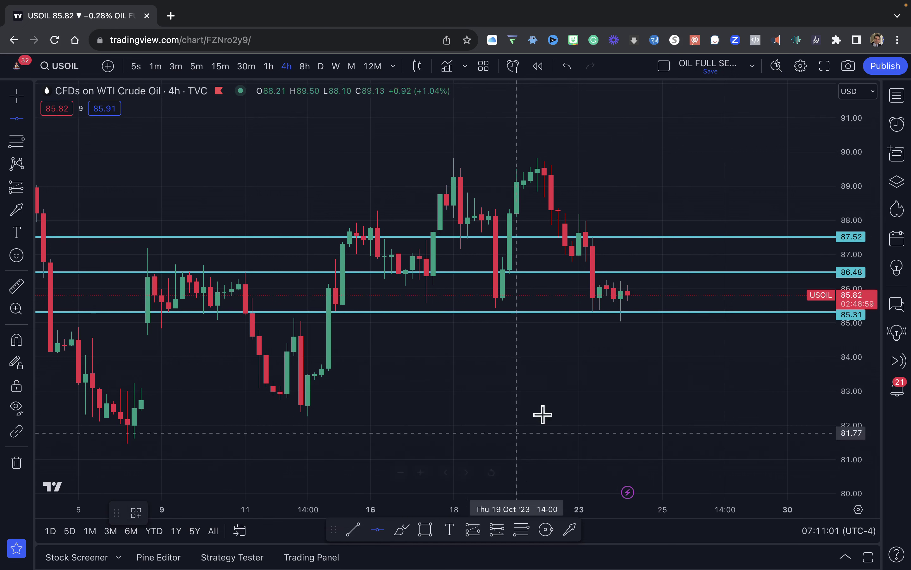
left_click(625, 340)
left_click_drag(852, 386, 855, 299)
scroll(735, 340, "up", 3)
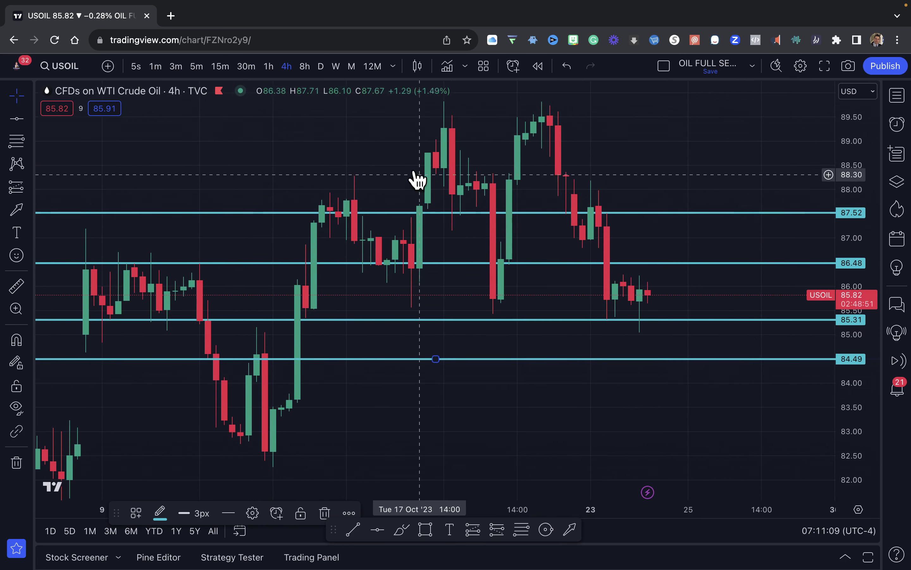
Switch the chart to the 1-hour timeframe and rescale it to show the latest candles.
left_click(268, 67)
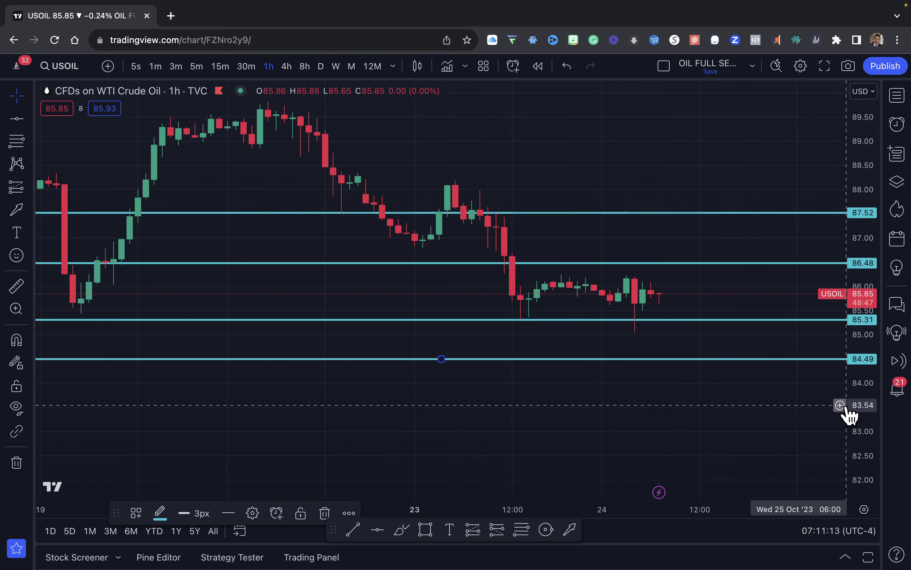
left_click_drag(864, 411, 830, 306)
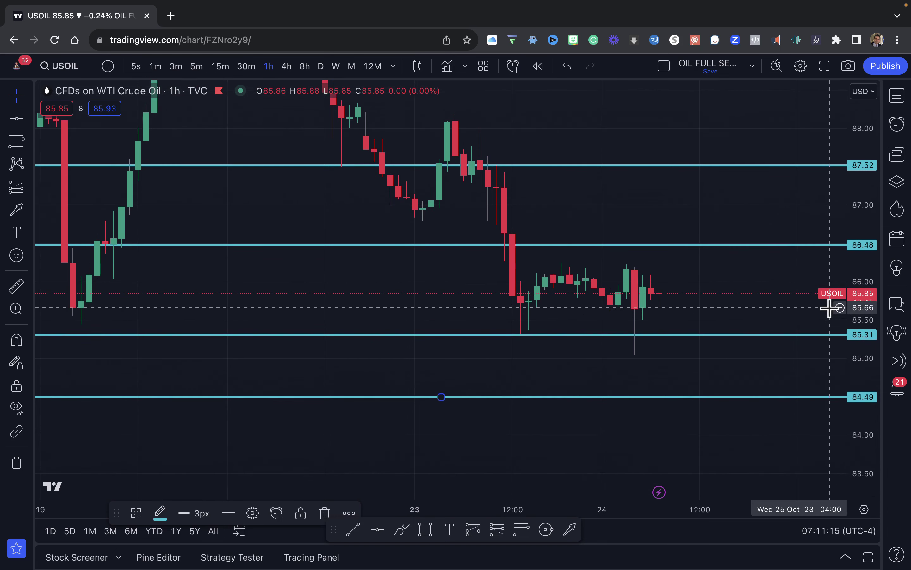
scroll(731, 340, "down", 3)
scroll(732, 340, "down", 2)
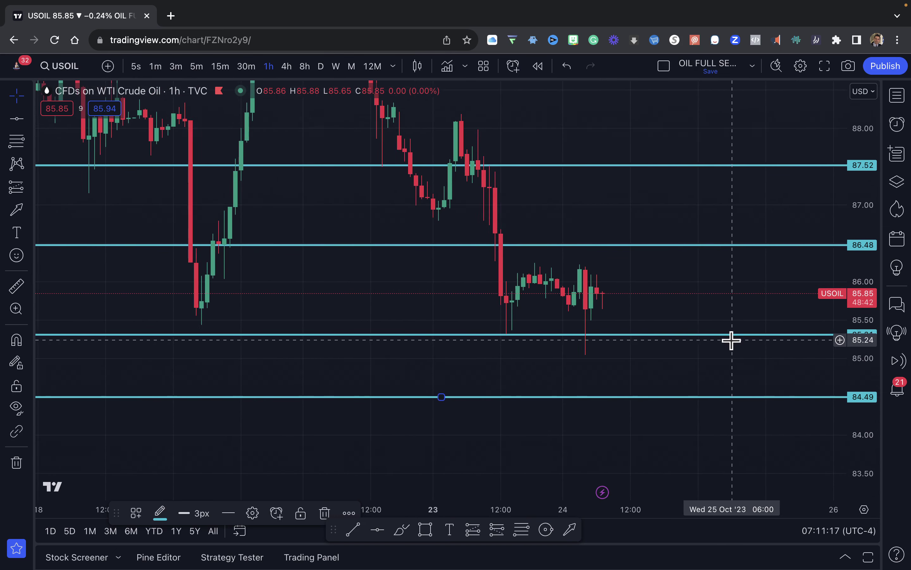
left_click(18, 106)
left_click(549, 366)
mouse_move(549, 366)
left_mouse_down()
mouse_move(531, 401)
mouse_move(503, 417)
left_mouse_up()
scroll(502, 417, "right", 5)
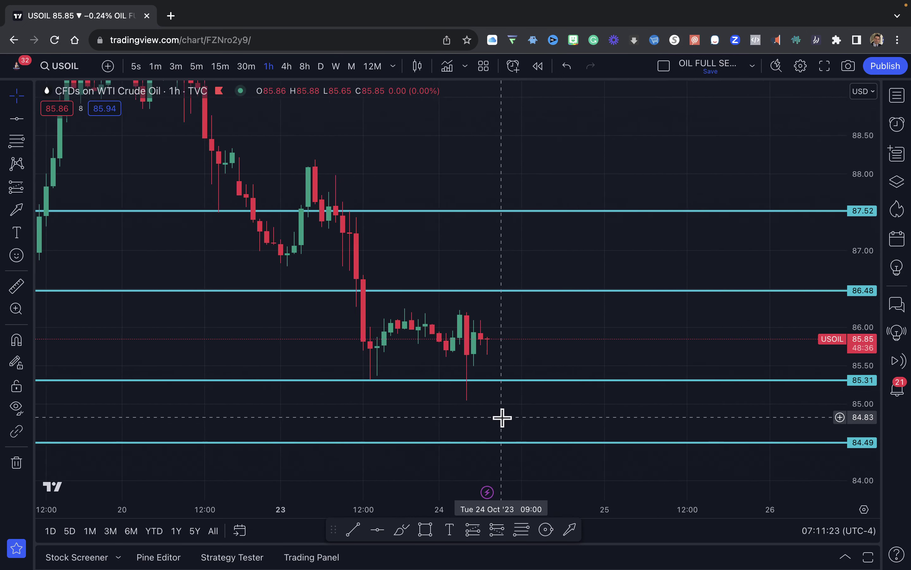
scroll(502, 417, "right", 1)
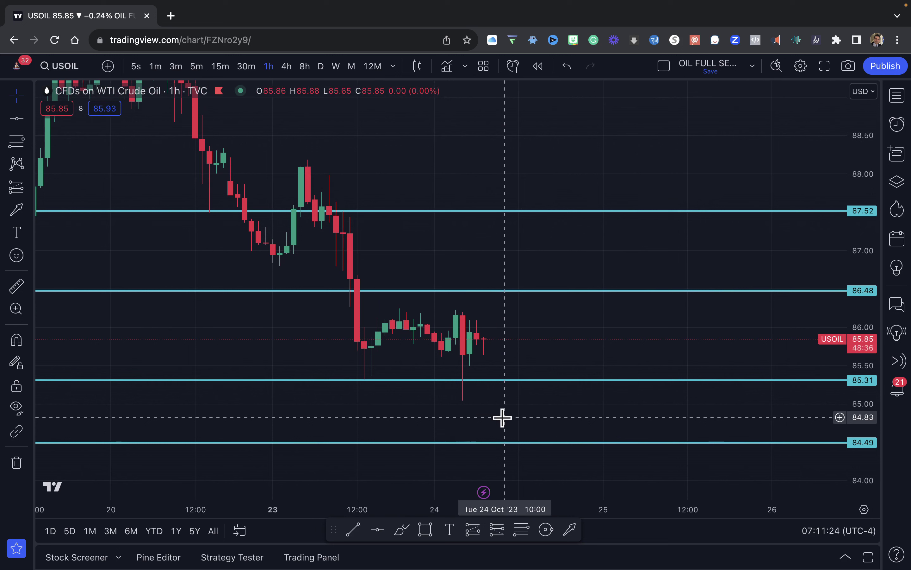
Draw a trial arrow toward about 86.54, then delete it.
left_click(573, 530)
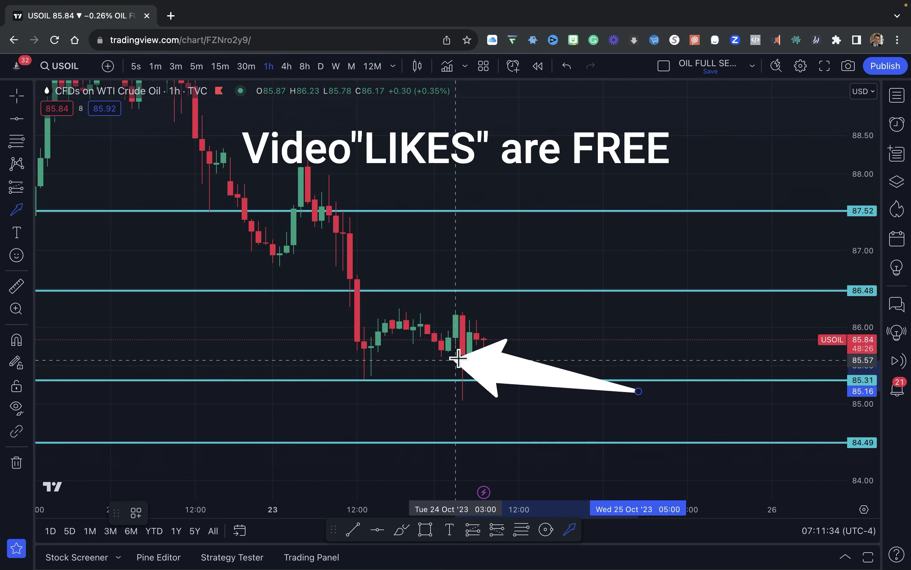
left_click(518, 349)
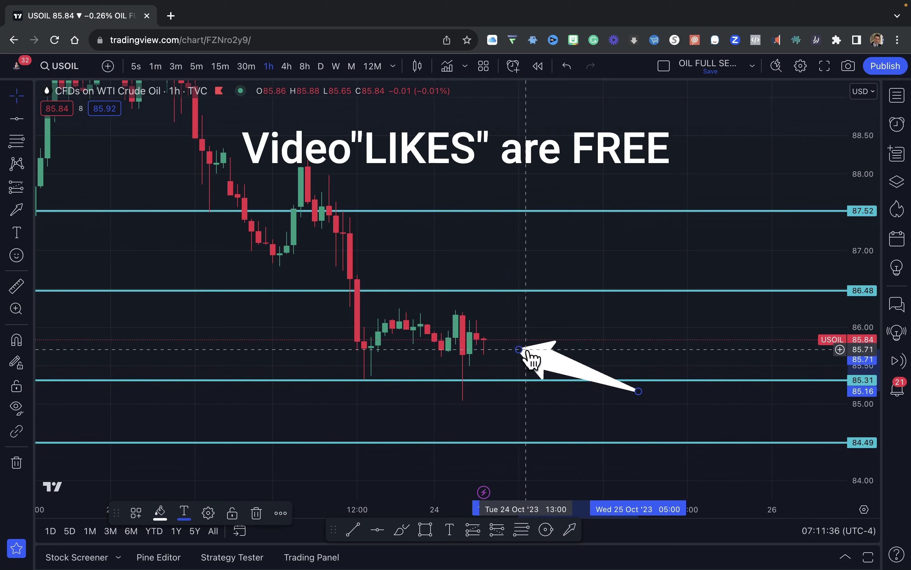
left_click_drag(519, 349, 530, 328)
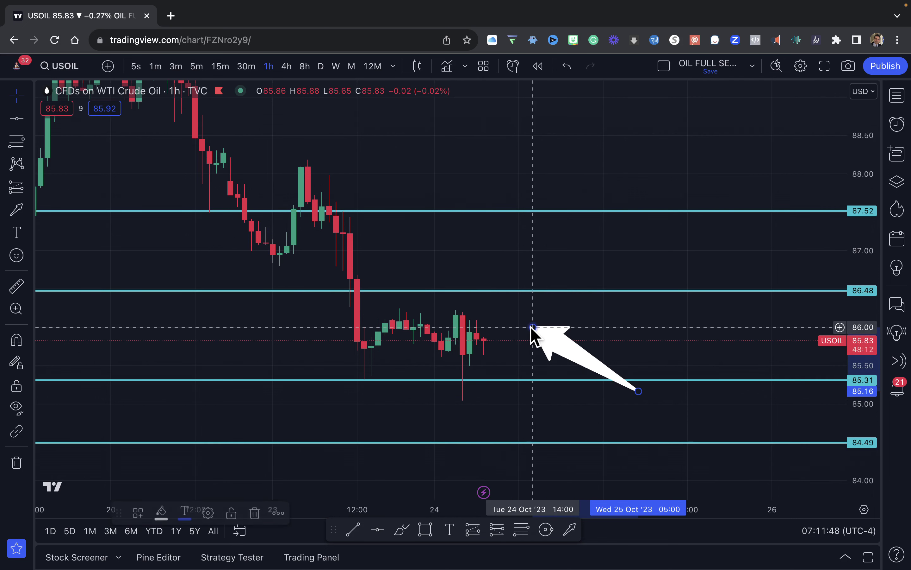
key("Delete")
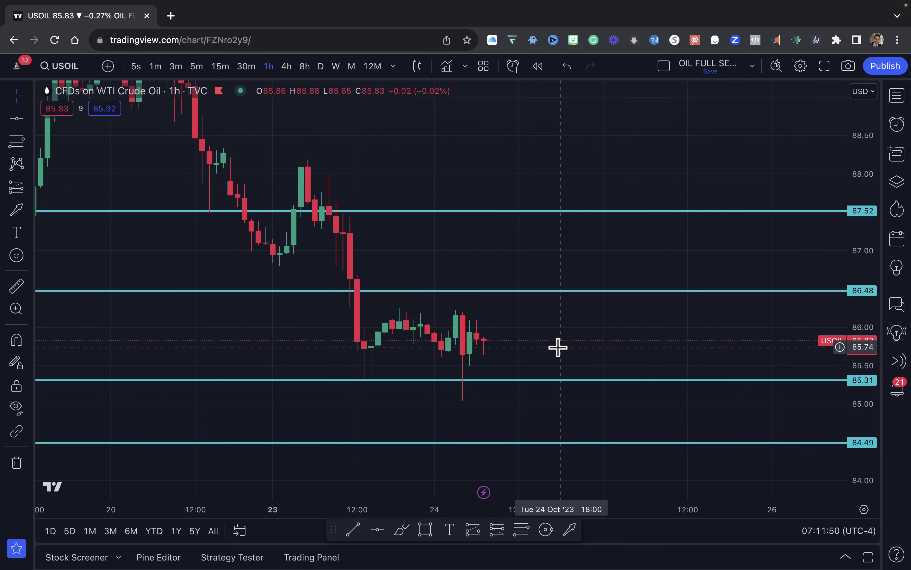
Recentre the candles and select the Fib Retracement drawing tool.
scroll(557, 346, "left", 1)
left_click_drag(870, 423, 865, 366)
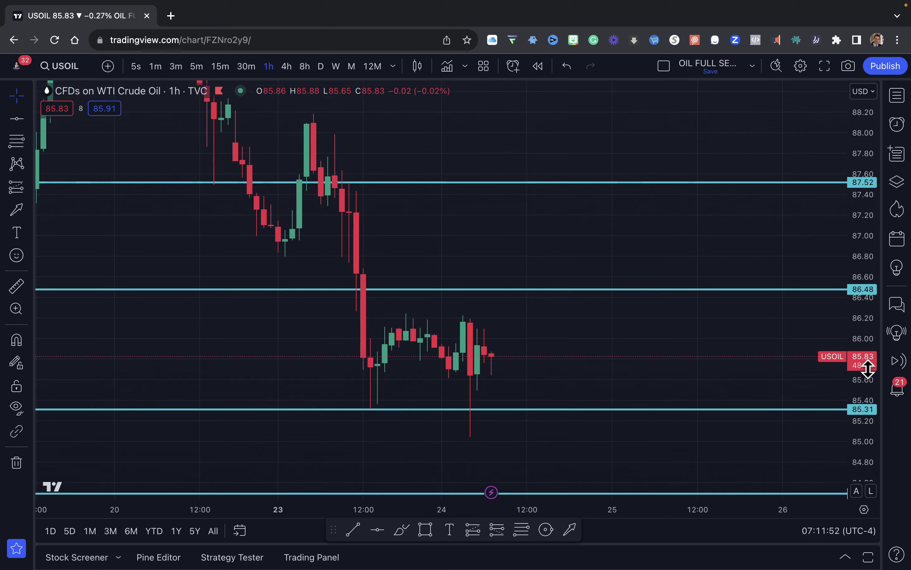
scroll(706, 375, "up", 3)
scroll(705, 374, "up", 2)
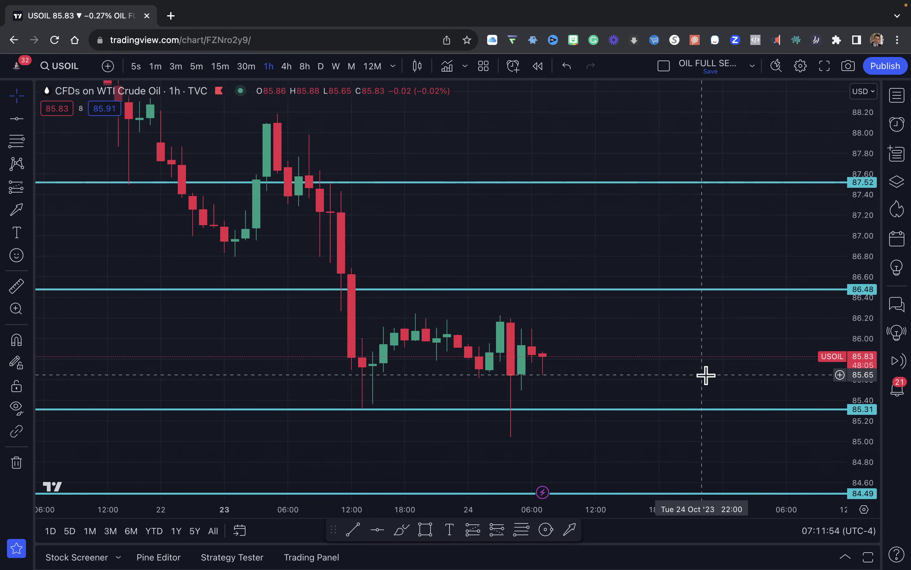
left_click_drag(695, 335, 685, 367)
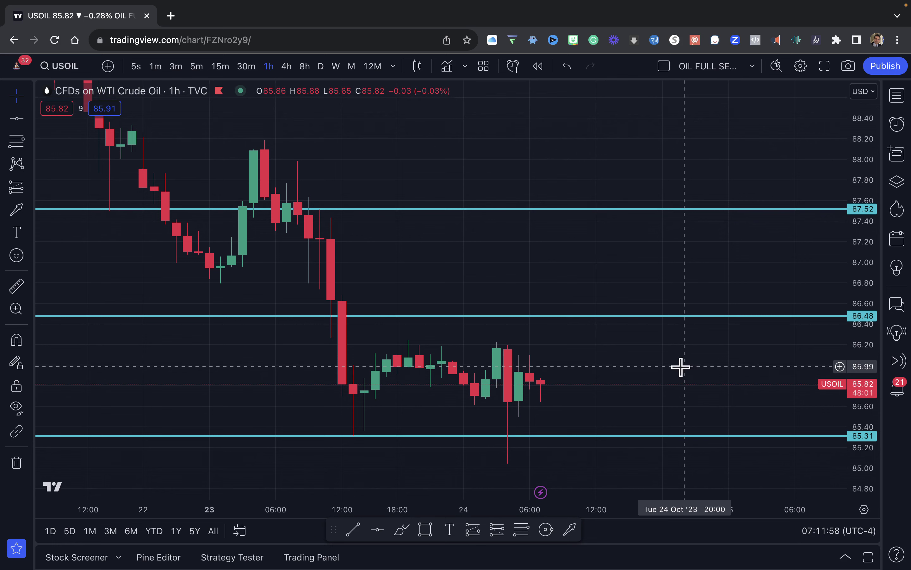
left_click(30, 139)
left_click(64, 158)
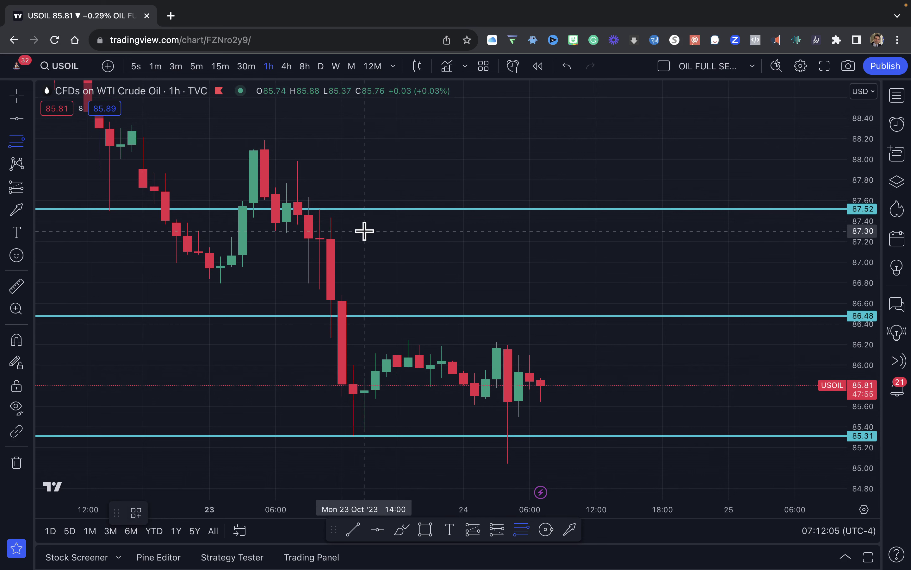
Draw a Fib retracement from the 85.04 low, moving its 100% anchor up to 88.17.
left_click(320, 210)
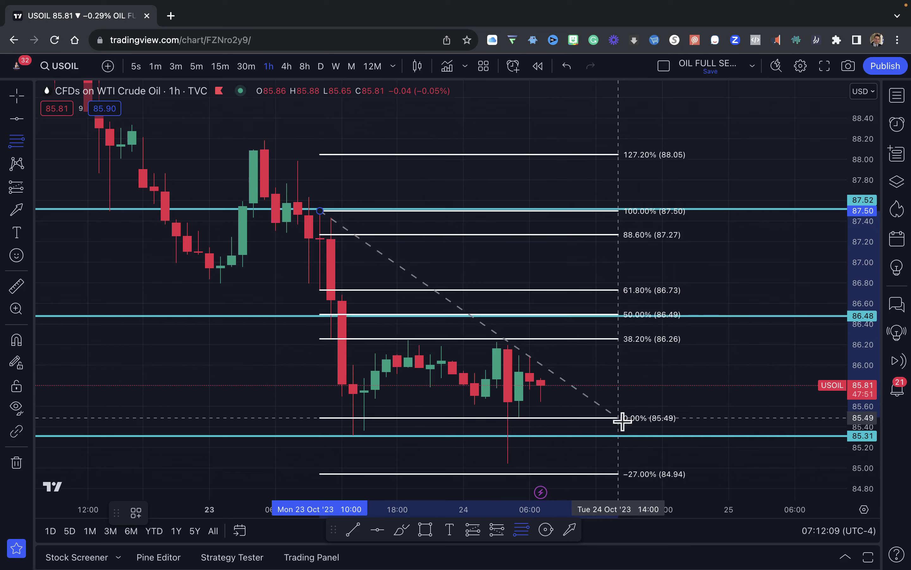
left_click(640, 464)
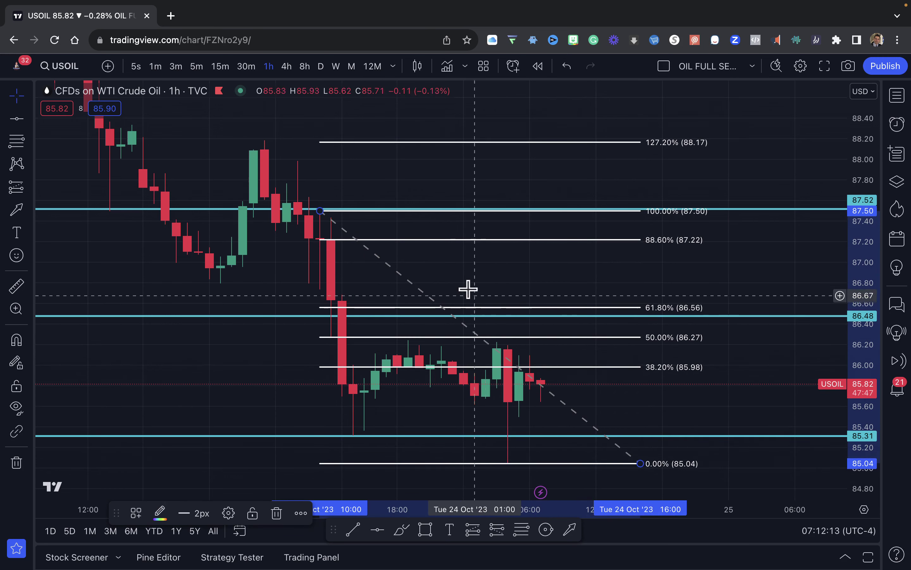
left_click_drag(321, 210, 323, 141)
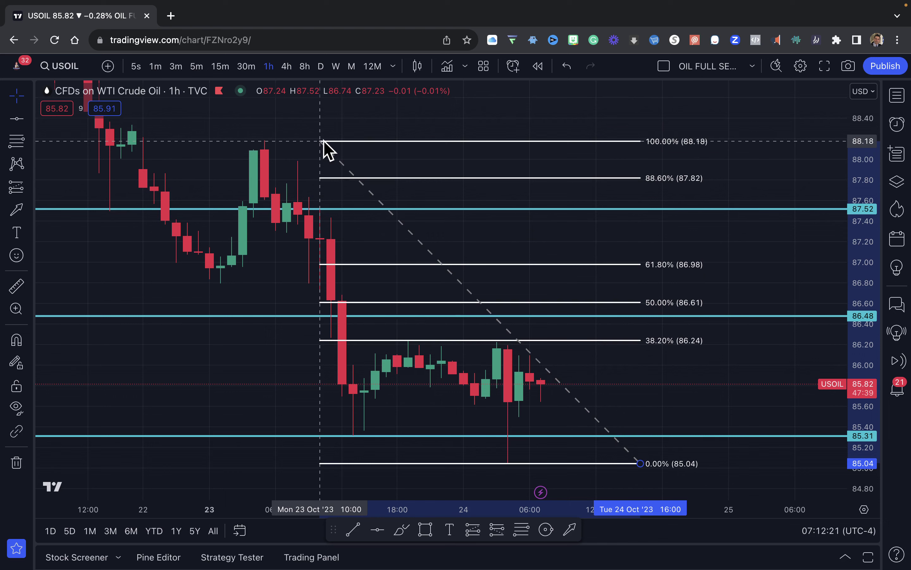
mouse_move(323, 141)
left_mouse_down()
mouse_move(330, 188)
mouse_move(330, 142)
left_mouse_up()
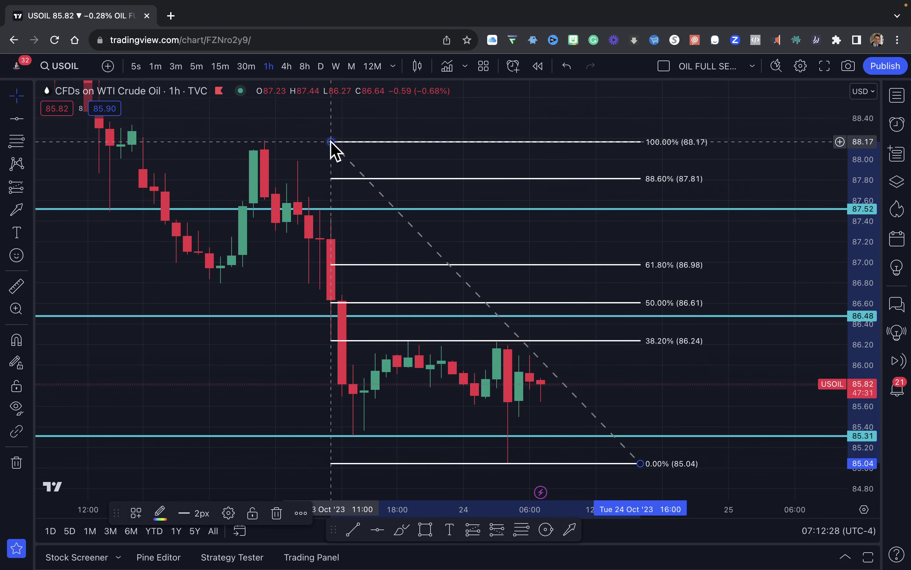
Draw a rectangle from about 87.0 to 87.5, above the 61.8% level.
left_click(425, 532)
mouse_move(361, 214)
left_mouse_down()
mouse_move(362, 229)
mouse_move(459, 258)
mouse_move(725, 256)
left_mouse_up()
left_click(773, 269)
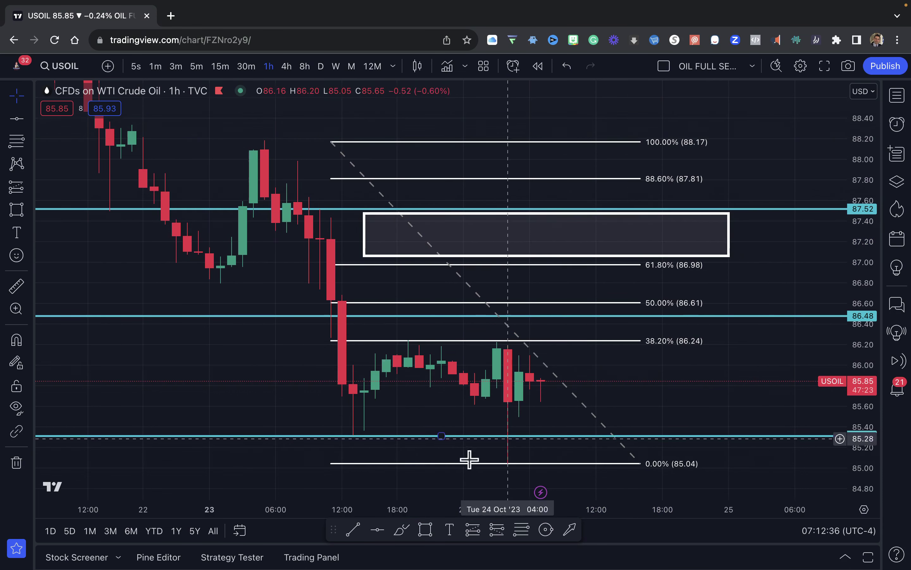
Label the box 'sell area' and centre the text inside it.
left_click(450, 529)
left_click(471, 243)
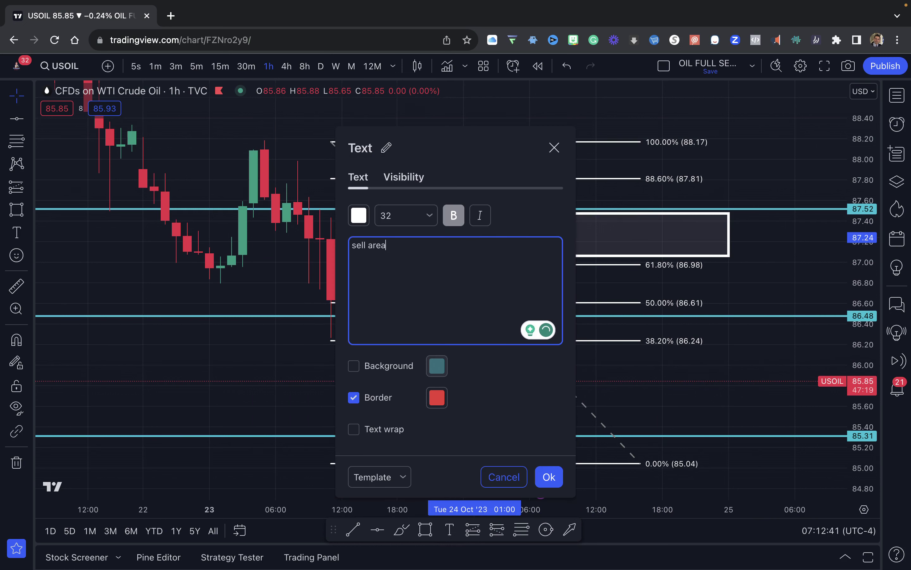
left_click(549, 478)
left_click_drag(533, 253, 543, 238)
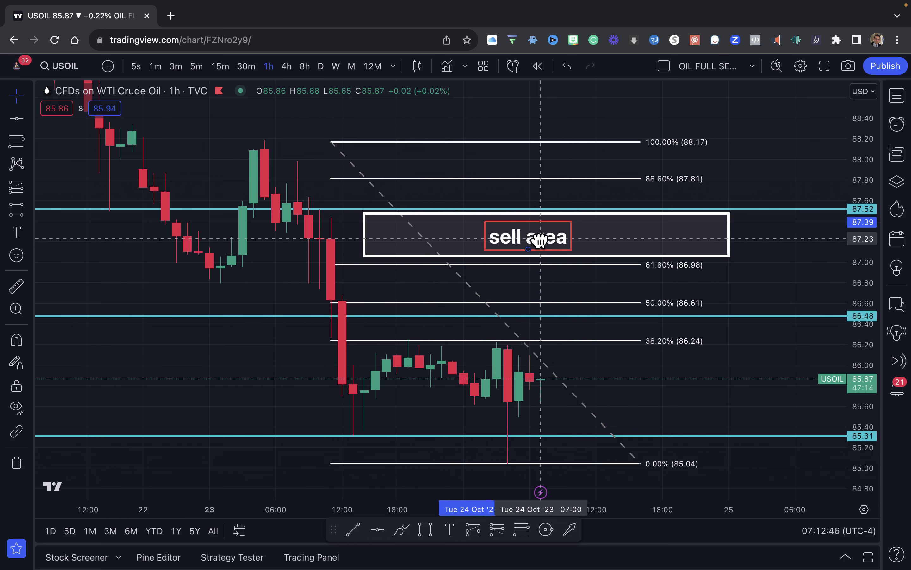
left_click(761, 389)
scroll(760, 389, "up", 1)
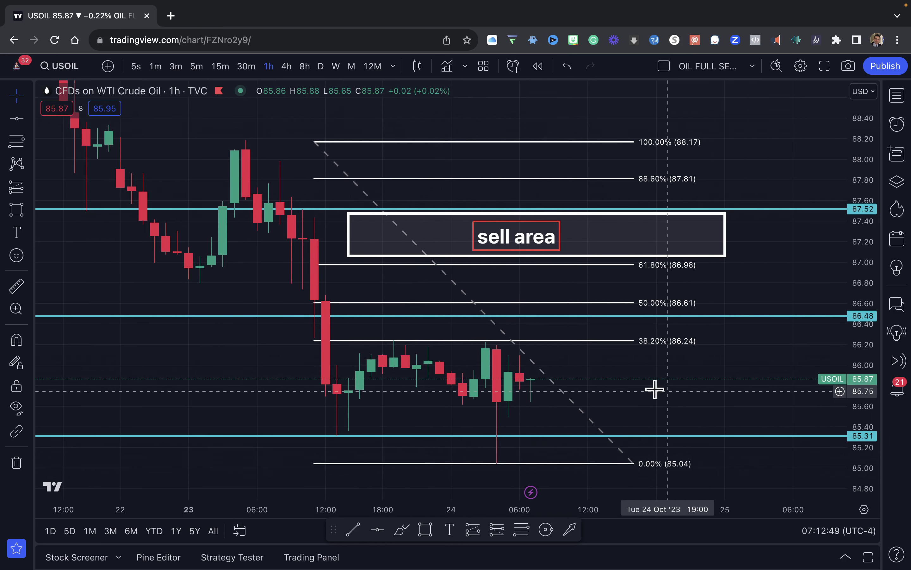
Box the consolidation candles between about 85.60 and 86.26 with a yellow outline.
left_click(425, 529)
mouse_move(333, 339)
left_mouse_down()
mouse_move(428, 409)
mouse_move(598, 415)
mouse_move(690, 406)
left_mouse_up()
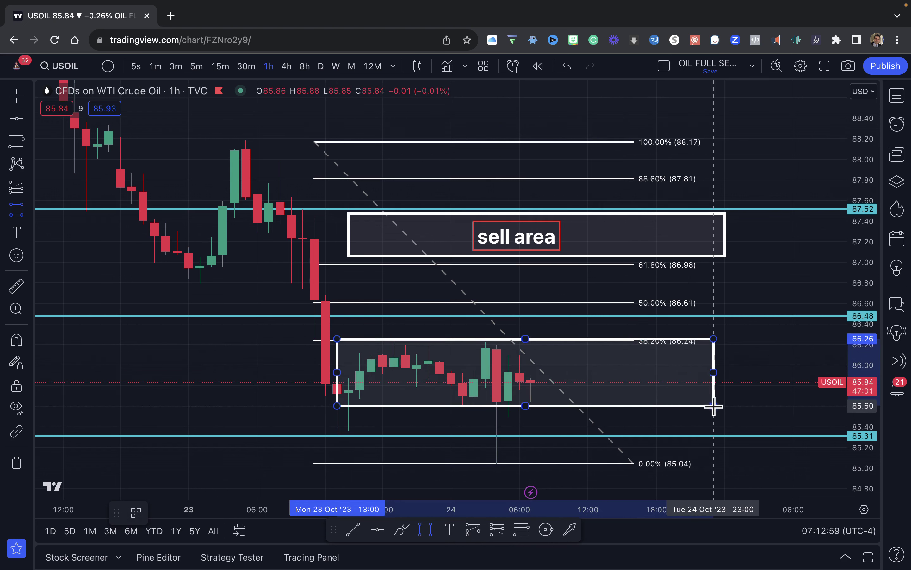
left_click_drag(714, 406, 713, 406)
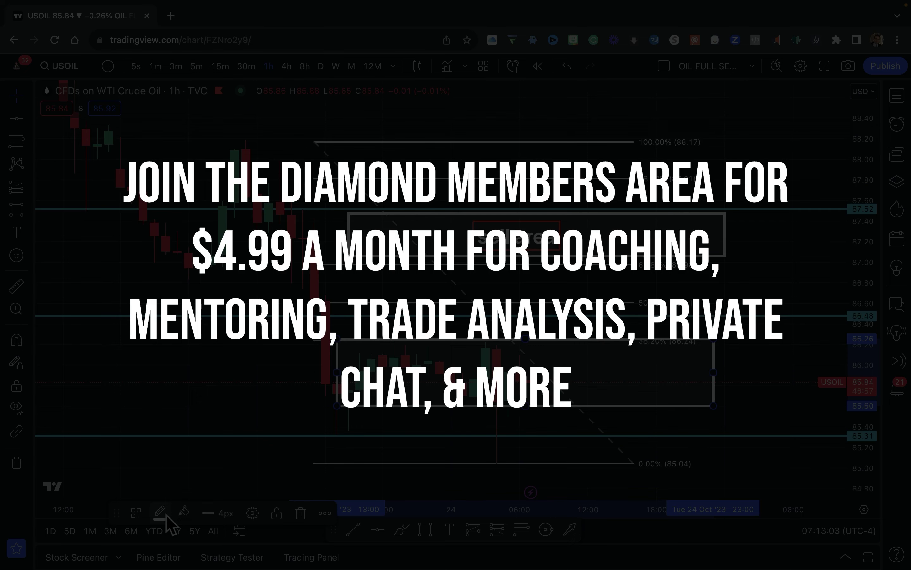
left_click(166, 514)
left_click(190, 400)
left_click(799, 357)
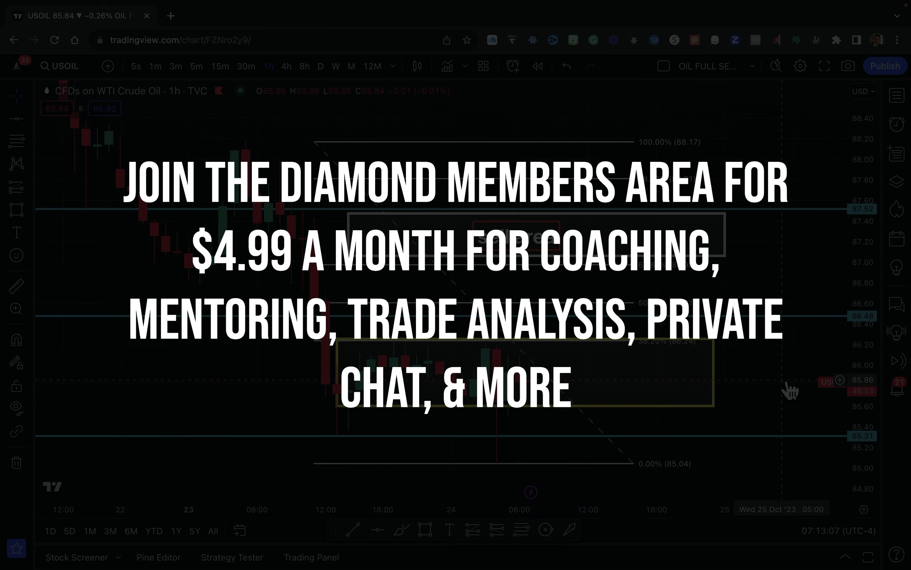
Rescale and pan the chart to bring the lower levels into view.
scroll(791, 389, "up", 3)
left_click_drag(872, 371, 868, 350)
left_click_drag(773, 398, 662, 341)
left_click(569, 530)
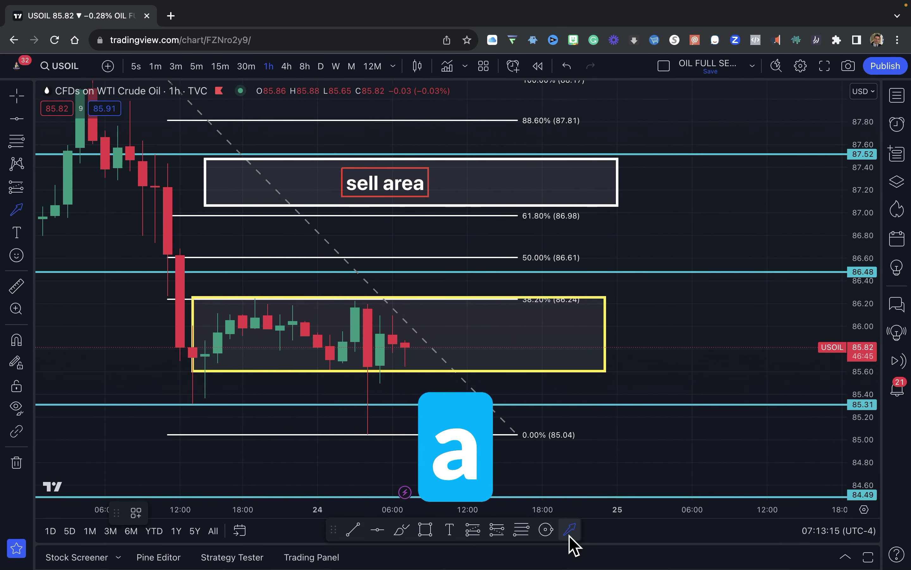
mouse_move(755, 301)
left_mouse_down()
mouse_move(553, 288)
mouse_move(547, 257)
mouse_move(521, 270)
mouse_move(526, 279)
mouse_move(529, 265)
mouse_move(540, 402)
mouse_move(542, 368)
mouse_move(500, 390)
mouse_move(503, 370)
mouse_move(516, 388)
left_mouse_up()
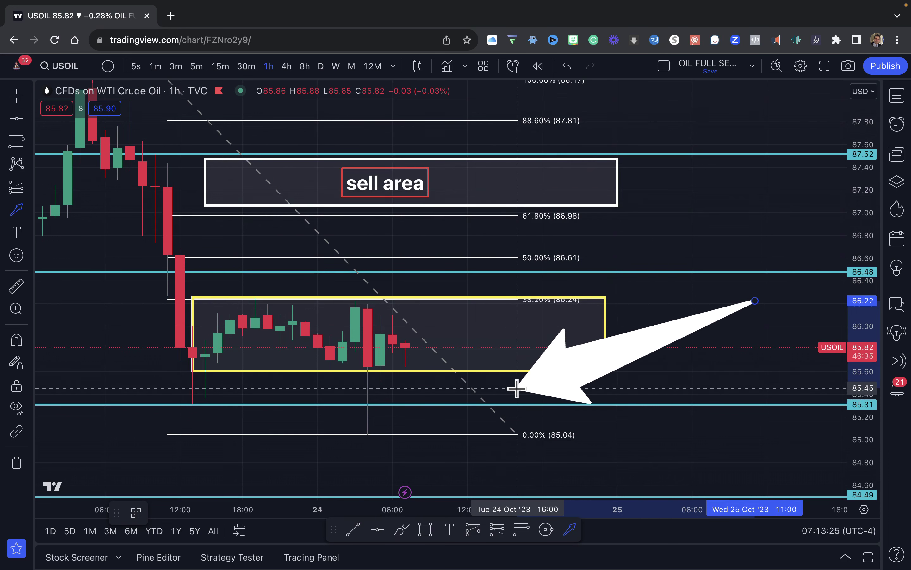
left_click_drag(516, 388, 536, 326)
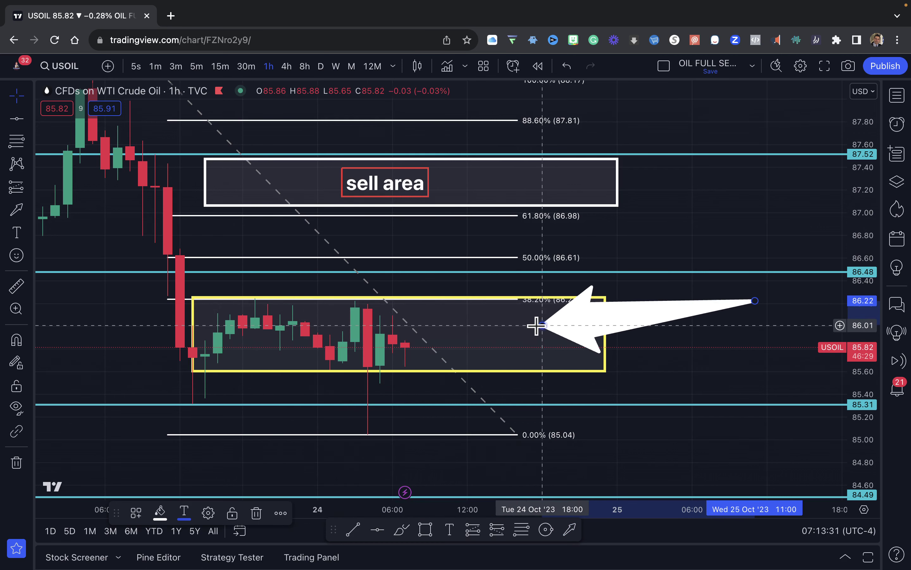
key("Delete")
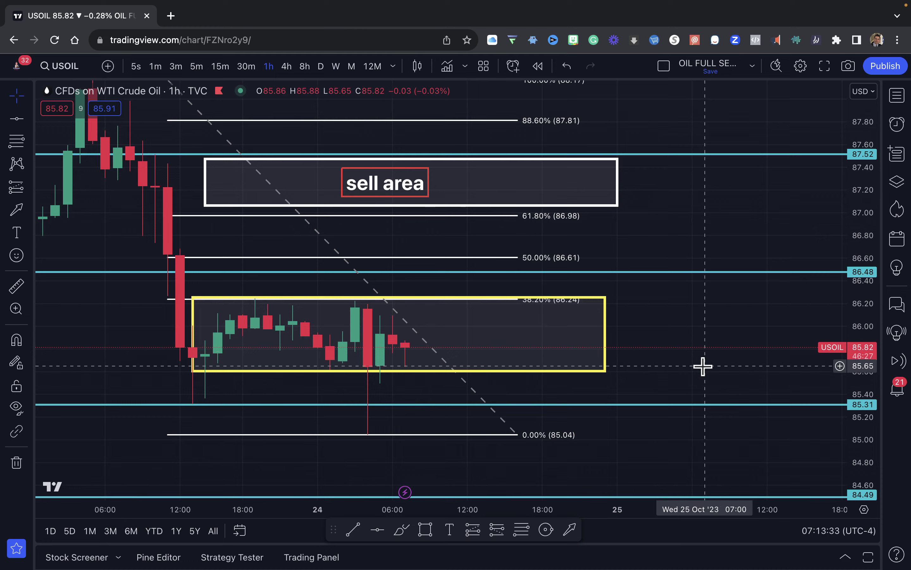
scroll(701, 366, "down", 5)
left_click_drag(677, 360, 535, 449)
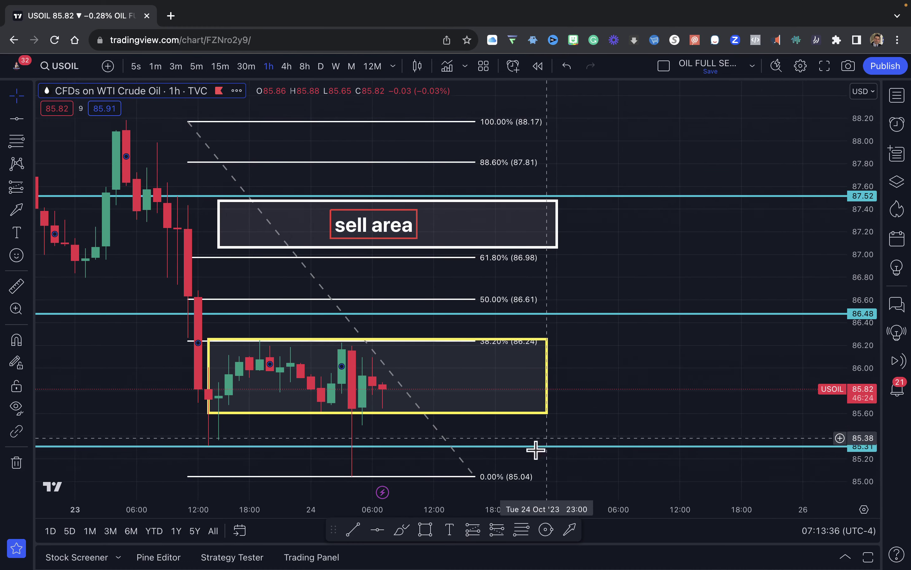
left_click(423, 532)
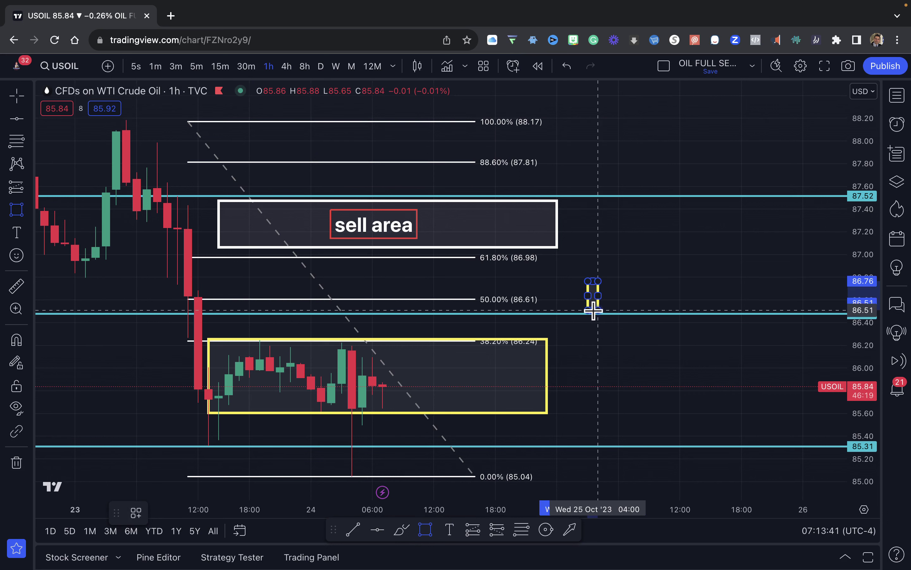
Finish a small box at 86.39–86.59, just above 86.48, and outline it green.
left_click(593, 312)
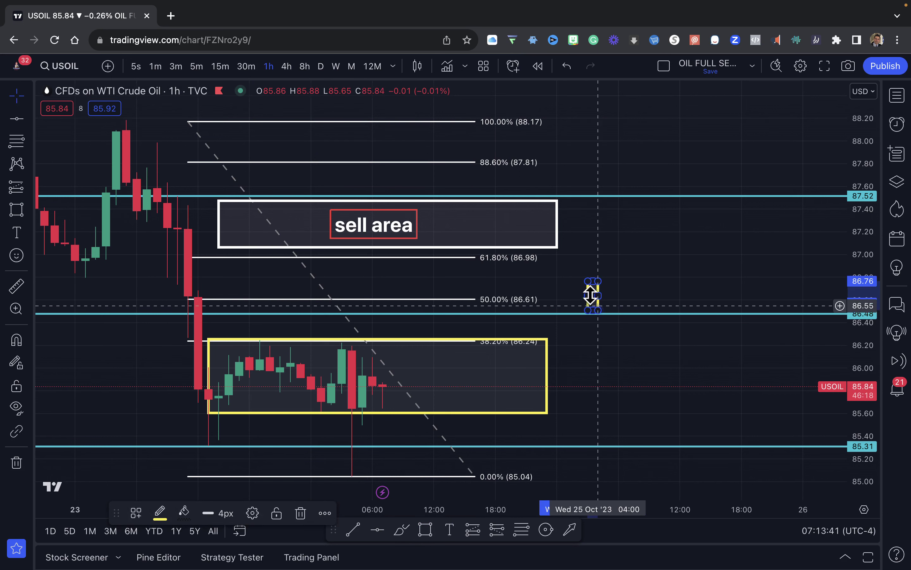
left_click(160, 513)
left_click(205, 398)
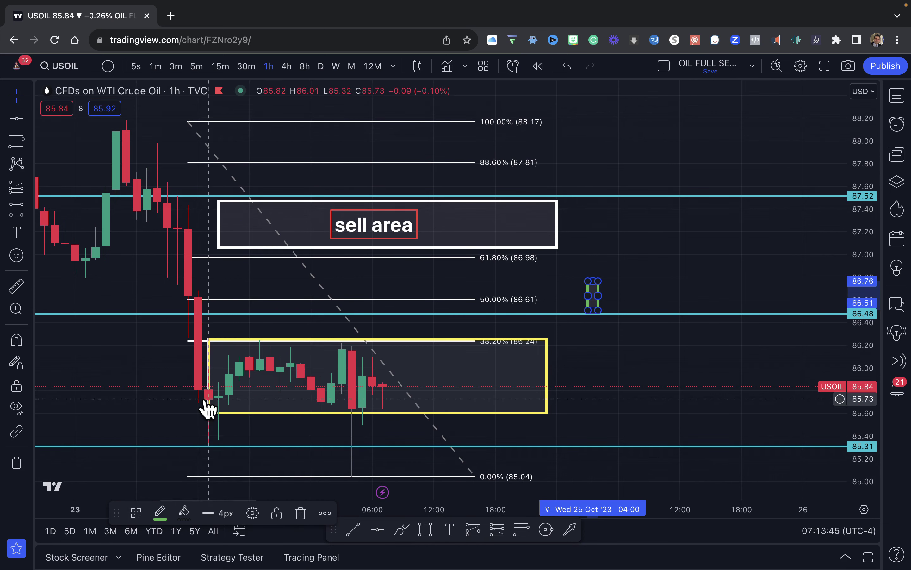
left_click(599, 377)
scroll(605, 380, "down", 5)
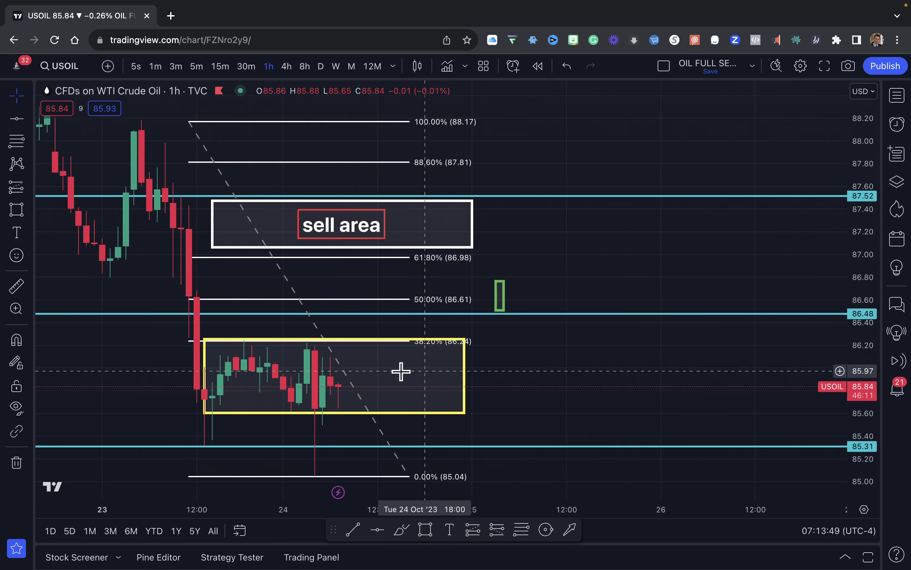
left_click(354, 341)
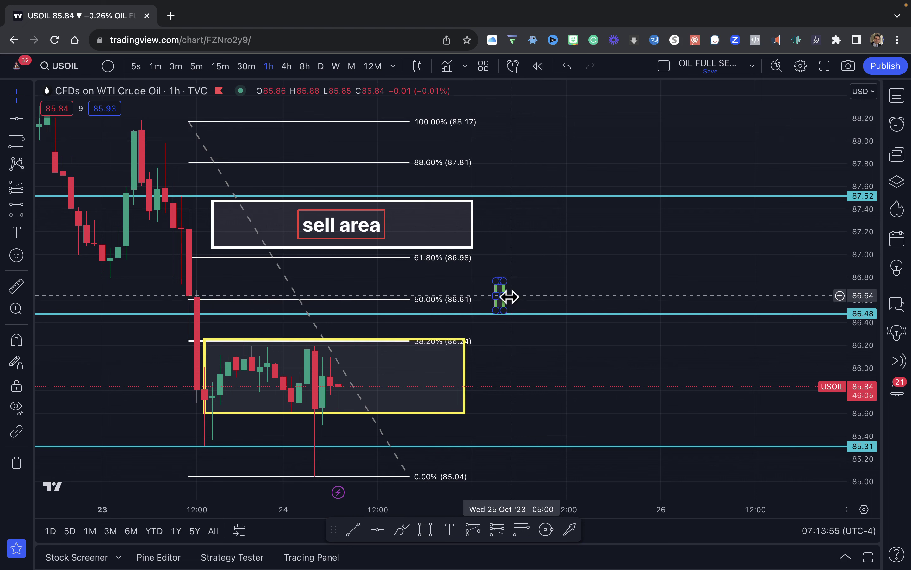
Draw up and down scenario arrows from 86.48, then a long zone box along that level.
left_click(570, 529)
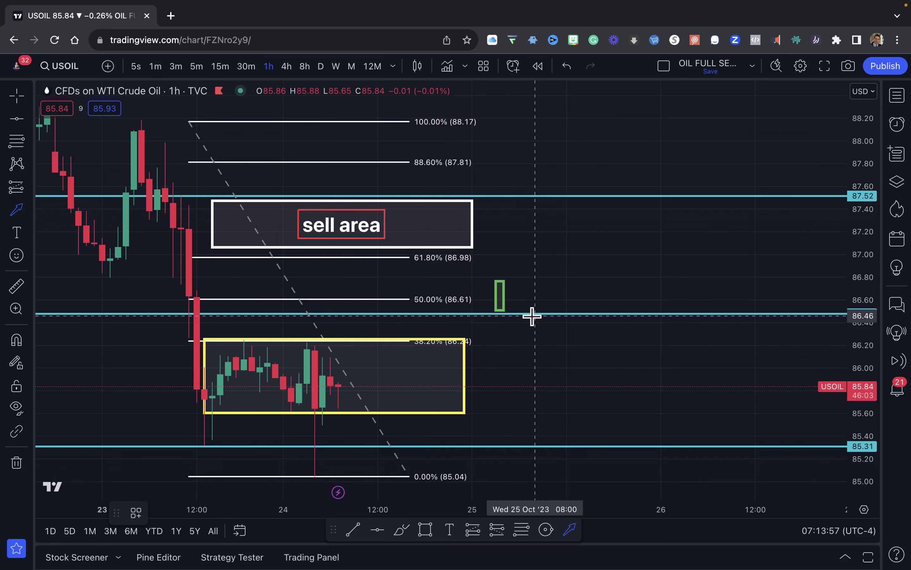
mouse_move(534, 313)
left_mouse_down()
mouse_move(545, 267)
mouse_move(559, 279)
mouse_move(574, 329)
mouse_move(598, 320)
mouse_move(628, 204)
left_mouse_up()
left_click(569, 530)
left_click(571, 531)
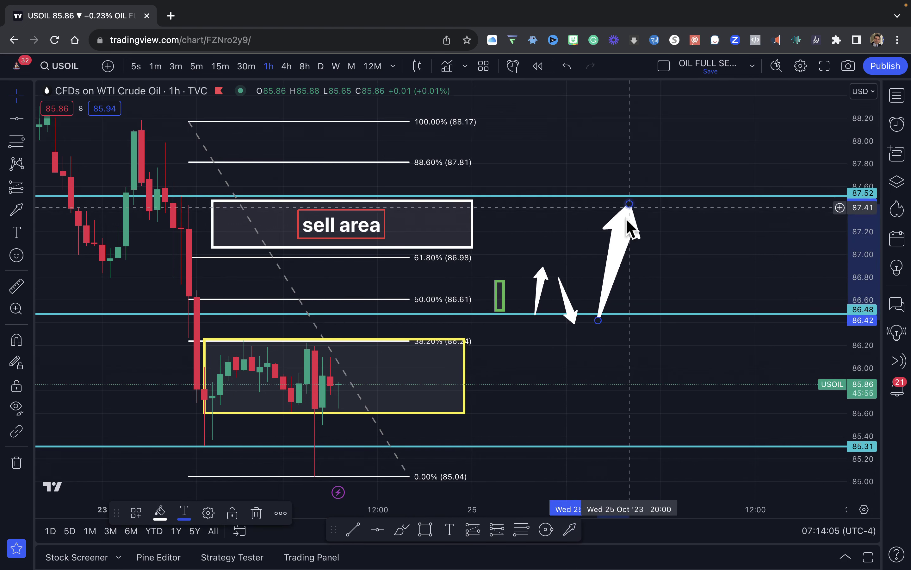
left_click(425, 529)
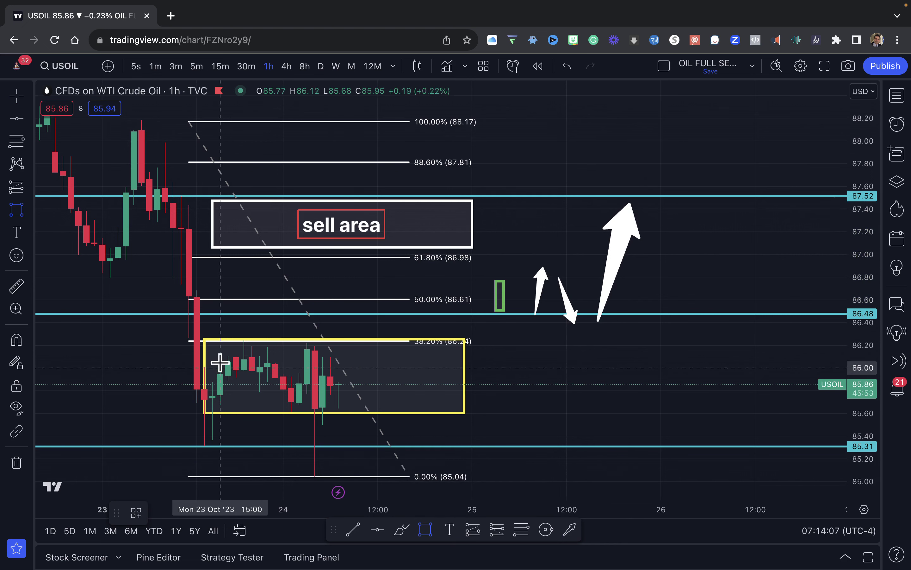
mouse_move(187, 300)
left_mouse_down()
mouse_move(260, 314)
mouse_move(826, 323)
left_mouse_up()
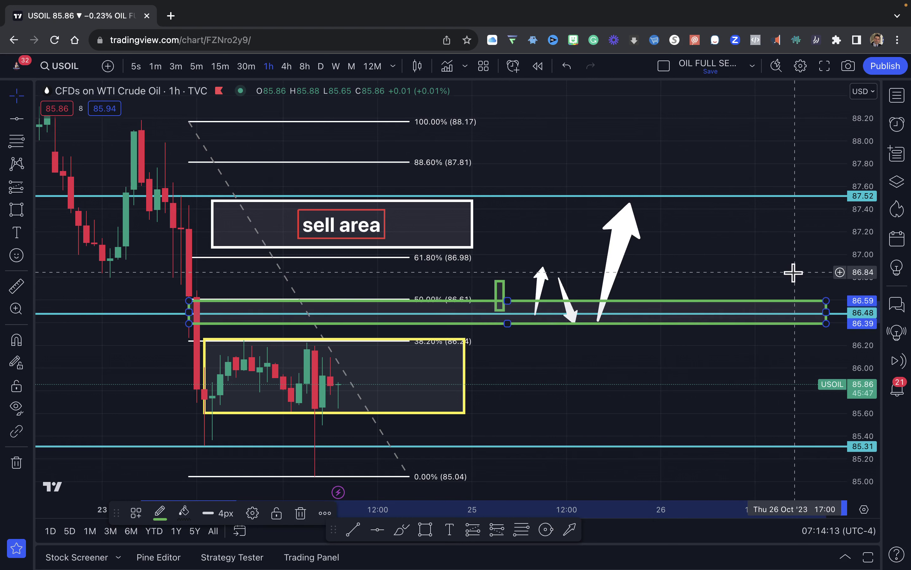
Draw a green zone box over the 85.31 level, spanning about 85.21–85.40.
left_click(592, 411)
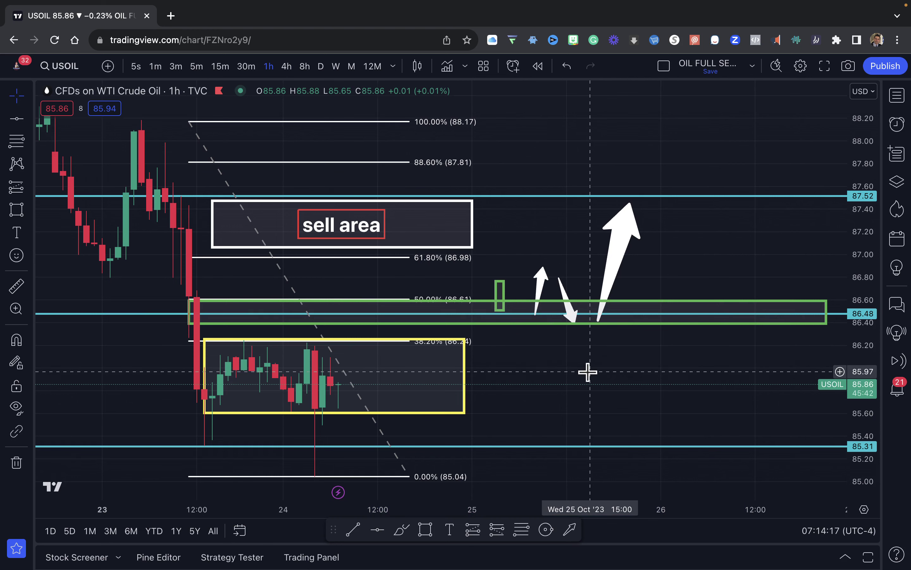
scroll(588, 372, "down", 2)
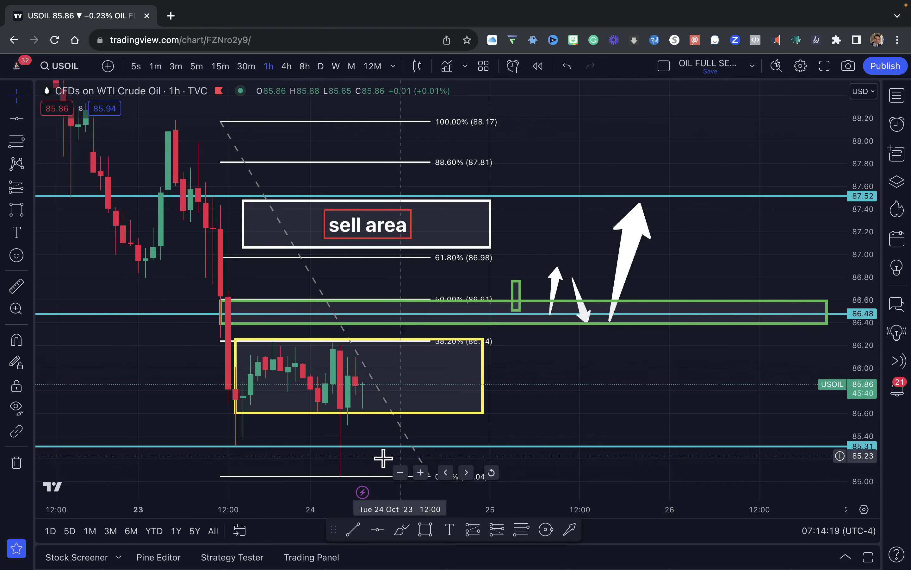
left_click(423, 531)
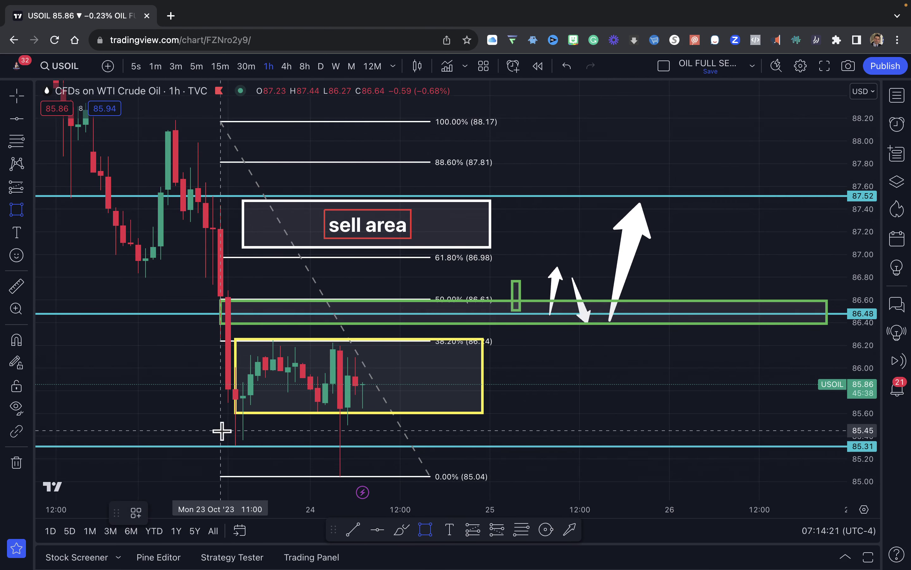
mouse_move(225, 436)
left_mouse_down()
mouse_move(325, 451)
mouse_move(830, 449)
mouse_move(835, 456)
left_mouse_up()
left_click(843, 456)
Pan the chart and draw a small box just below the 85.31 zone.
left_click(618, 401)
left_click_drag(618, 401, 462, 326)
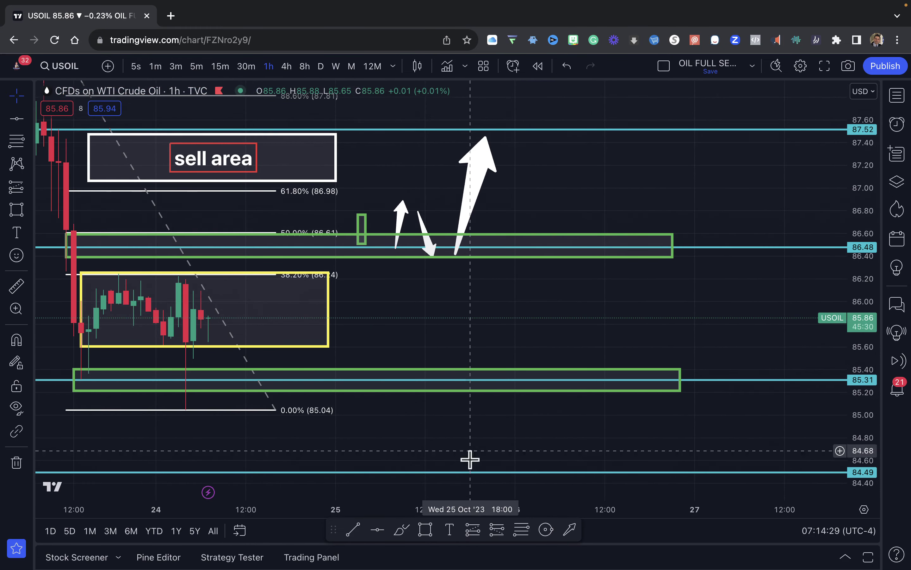
left_click_drag(381, 398, 388, 430)
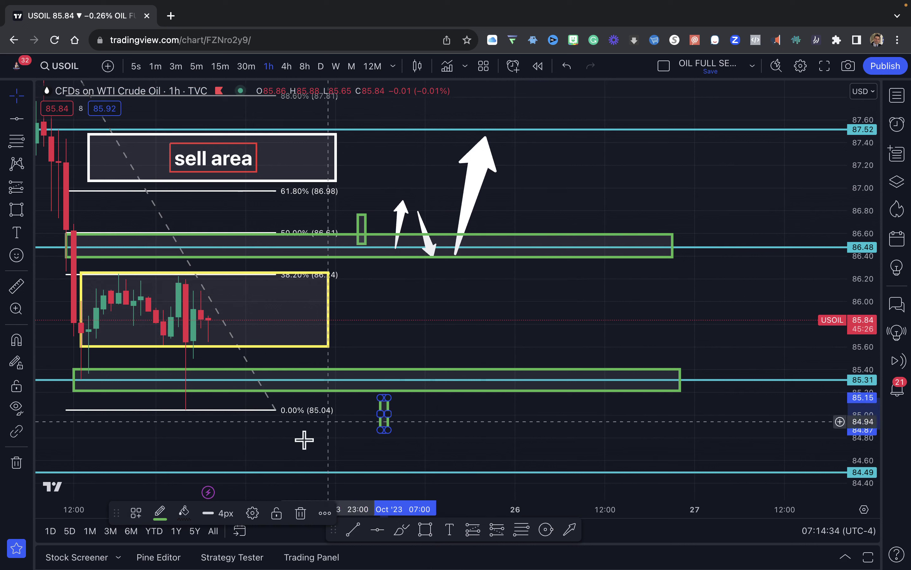
Give the small box below the 85.31 zone a red outline.
left_click(161, 512)
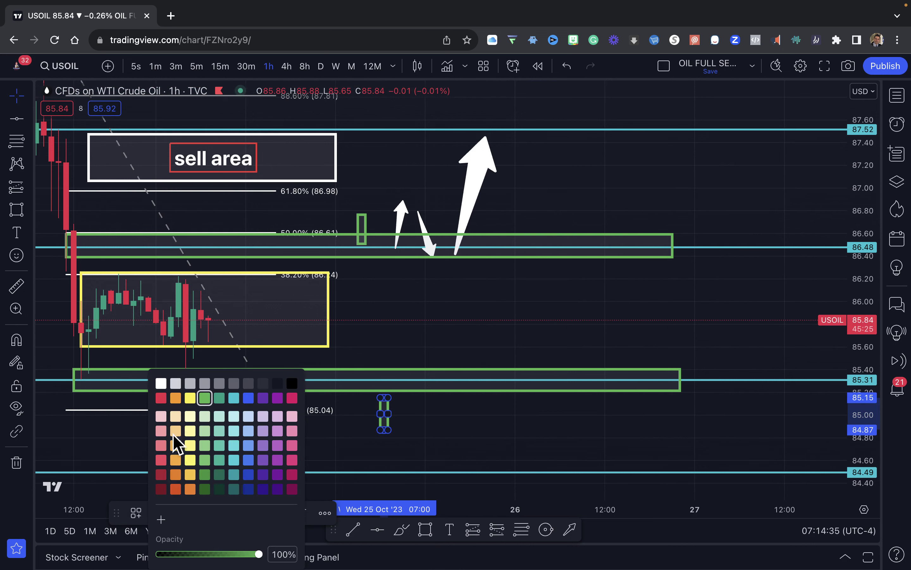
left_click(161, 398)
left_click(451, 421)
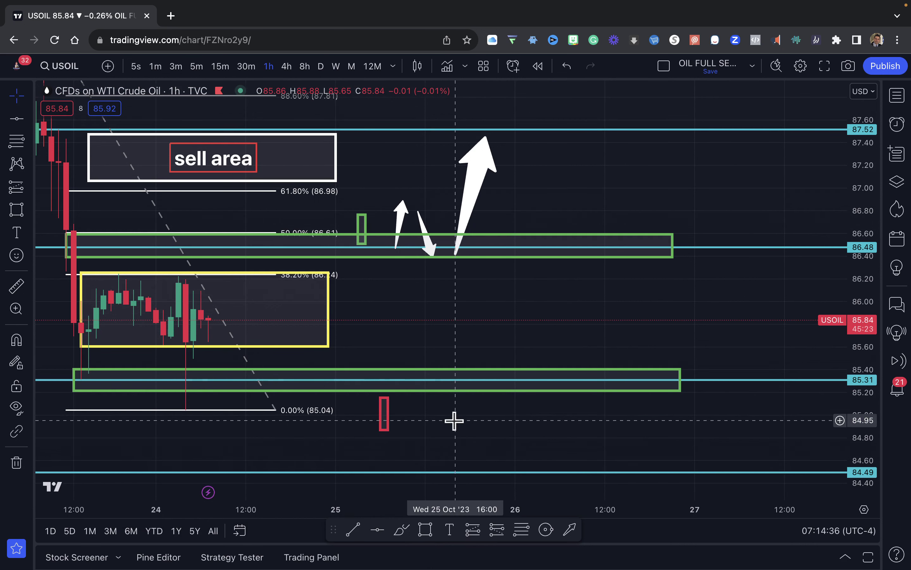
Draw white arrows for a dip, a bounce into the zone, and a drop toward 84.68.
left_click(571, 527)
mouse_move(395, 375)
left_mouse_down()
mouse_move(420, 421)
mouse_move(463, 375)
mouse_move(530, 451)
left_mouse_up()
left_click(570, 528)
left_click(569, 529)
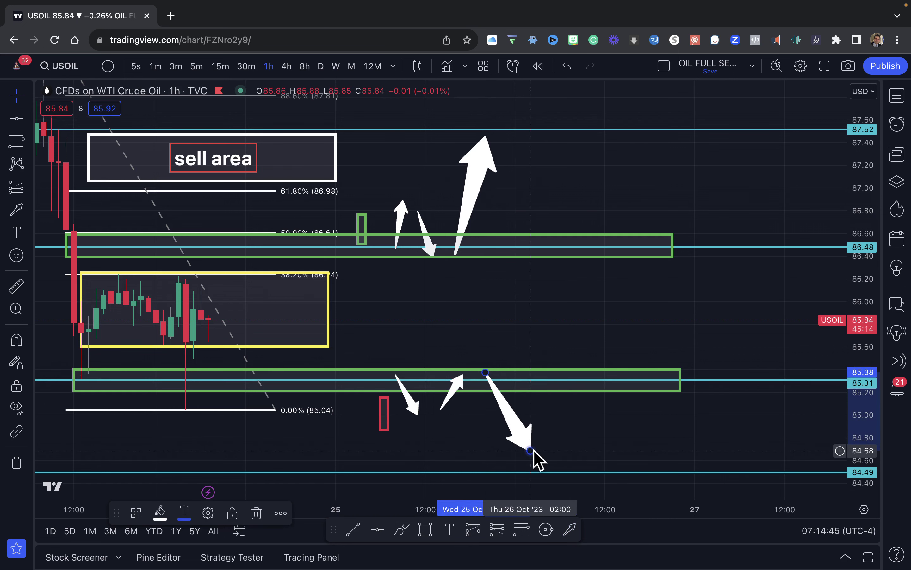
scroll(637, 450, "left", 6)
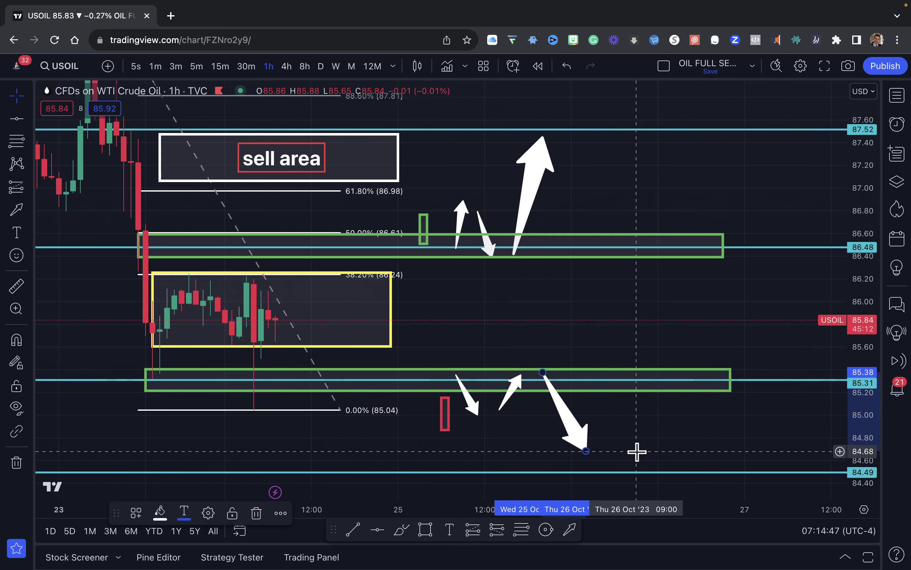
scroll(636, 451, "left", 1)
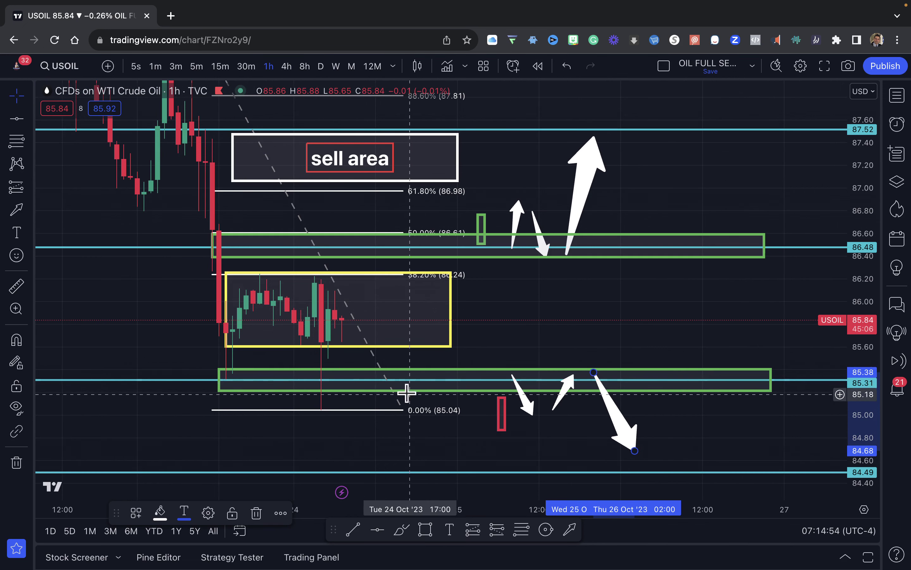
left_click(449, 530)
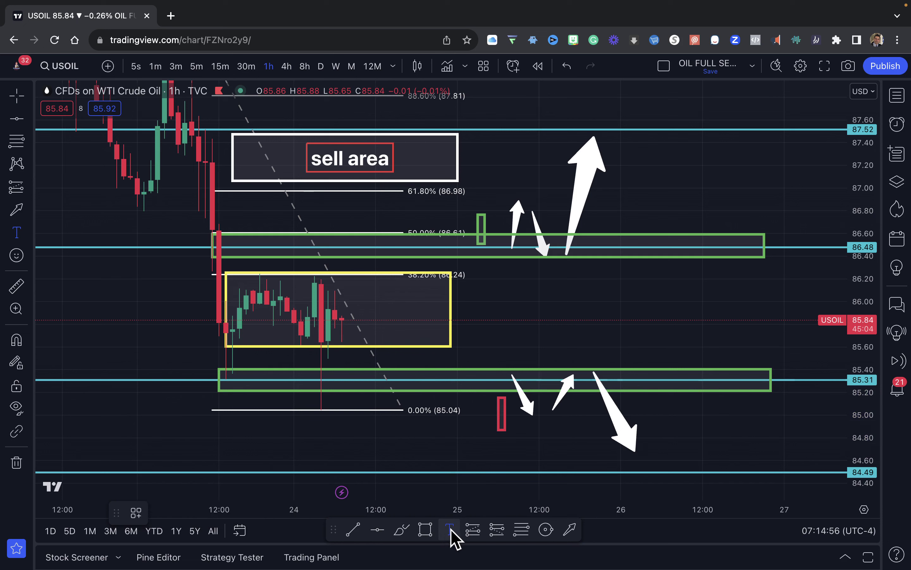
Place the note 'riskier buy but you should be able to scalp 20. points' on two lines above the 85.31 zone.
left_click(476, 376)
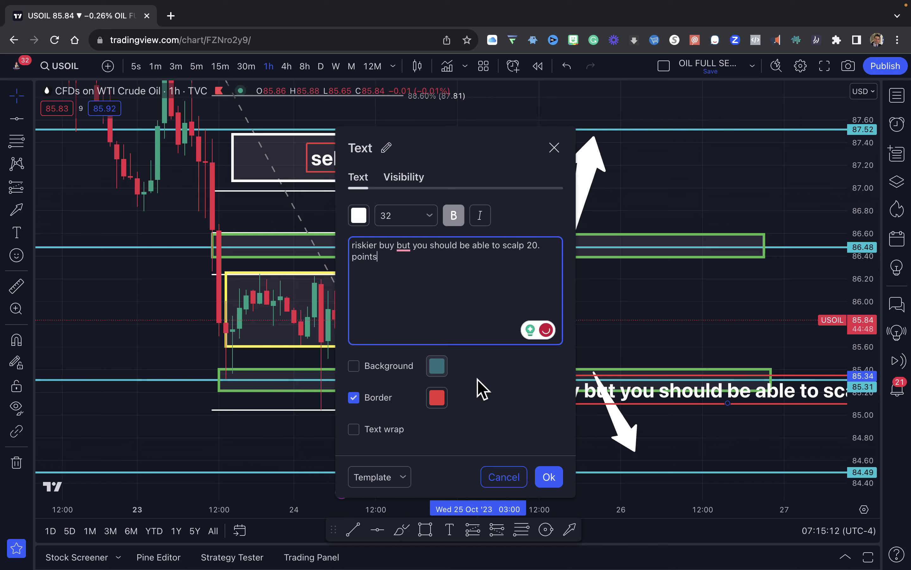
left_click(461, 245)
key("Return")
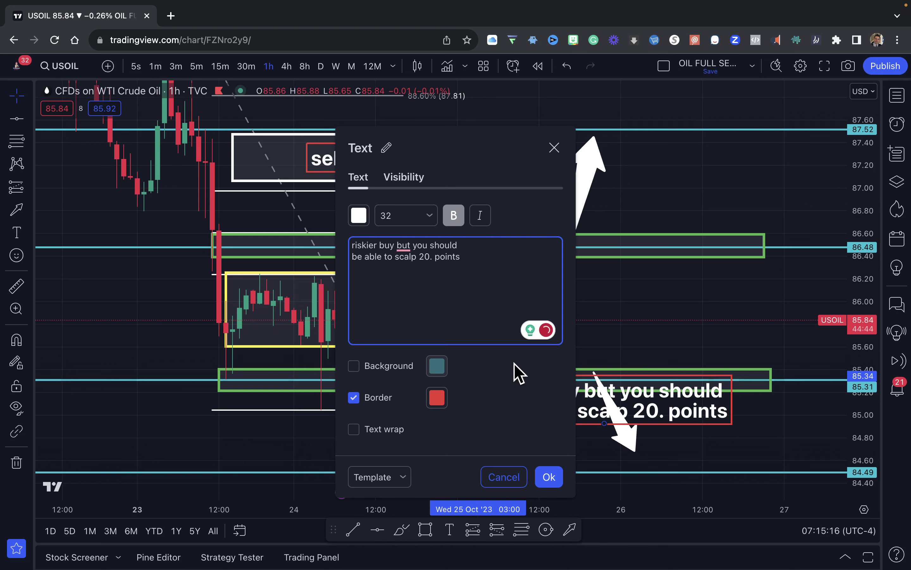
left_click(549, 476)
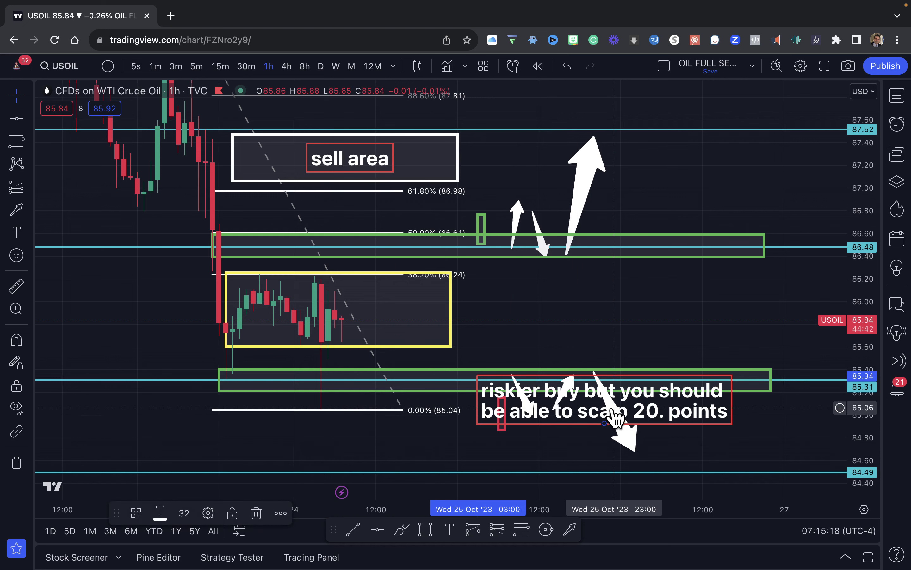
left_click_drag(612, 411, 640, 348)
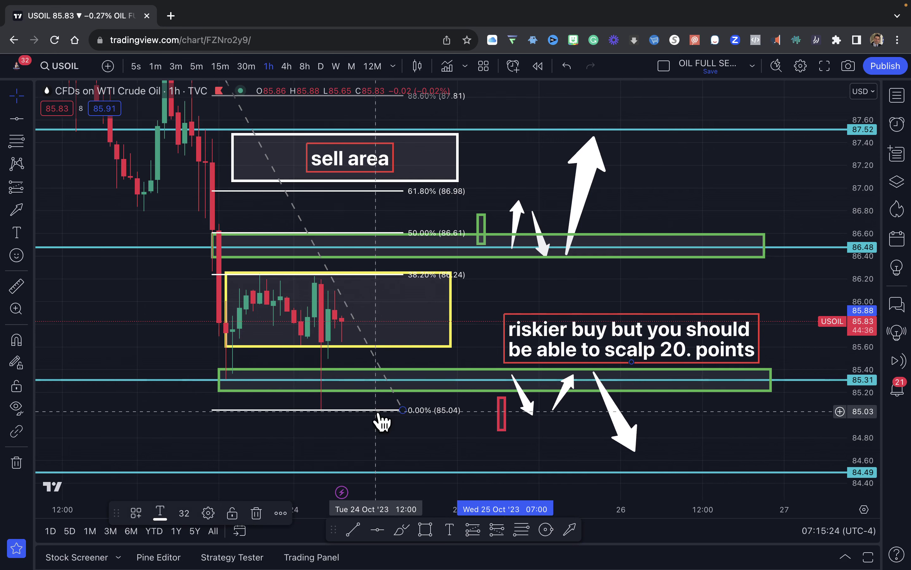
Drag the 'riskier buy' note right, level with about 85.26 beside the lower green zone.
scroll(380, 421, "up", 3)
mouse_move(725, 414)
left_mouse_down()
mouse_move(485, 421)
mouse_move(500, 412)
left_mouse_up()
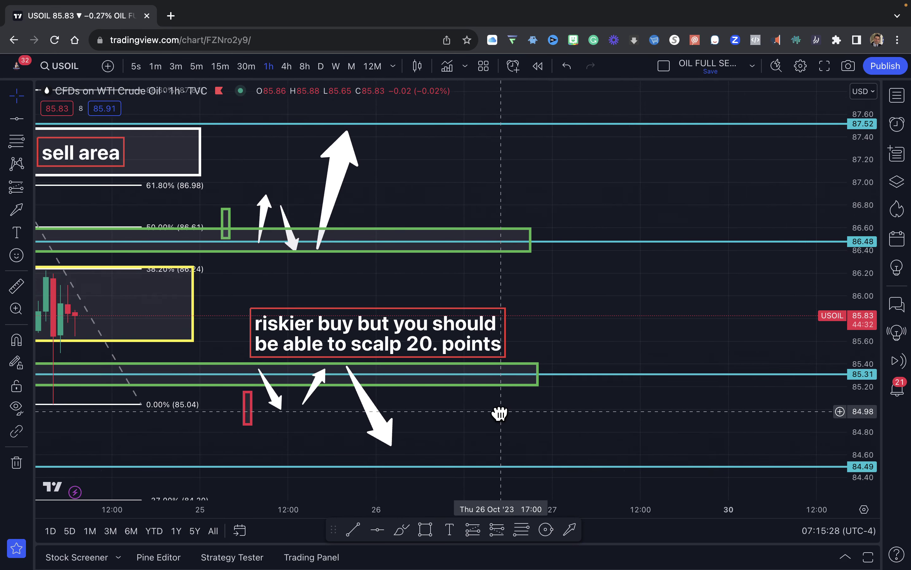
left_click(486, 346)
mouse_move(485, 346)
left_mouse_down()
mouse_move(714, 368)
mouse_move(779, 396)
mouse_move(787, 390)
left_mouse_up()
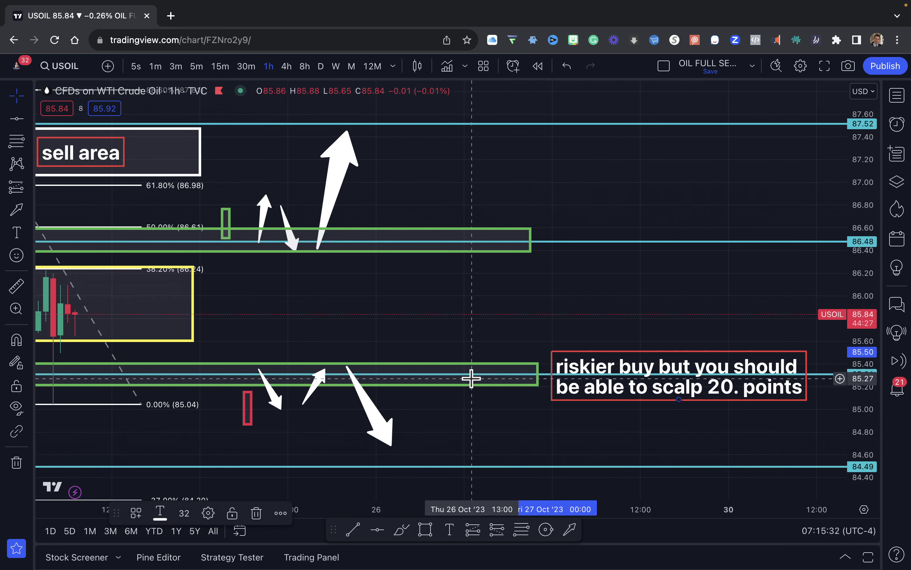
Zoom the chart back out to the full annotated view and bring up the position tools.
scroll(490, 397, "down", 5)
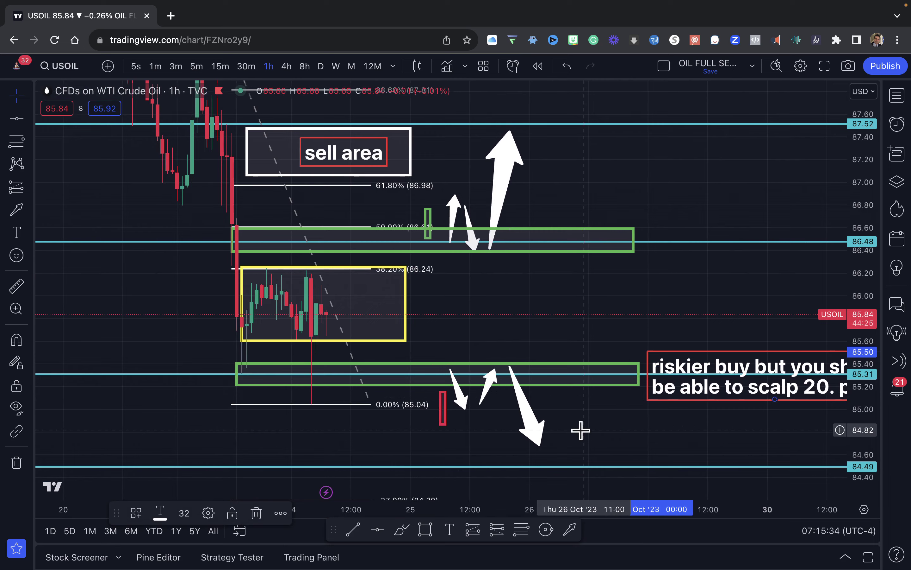
scroll(581, 429, "right", 5)
scroll(581, 430, "down", 2)
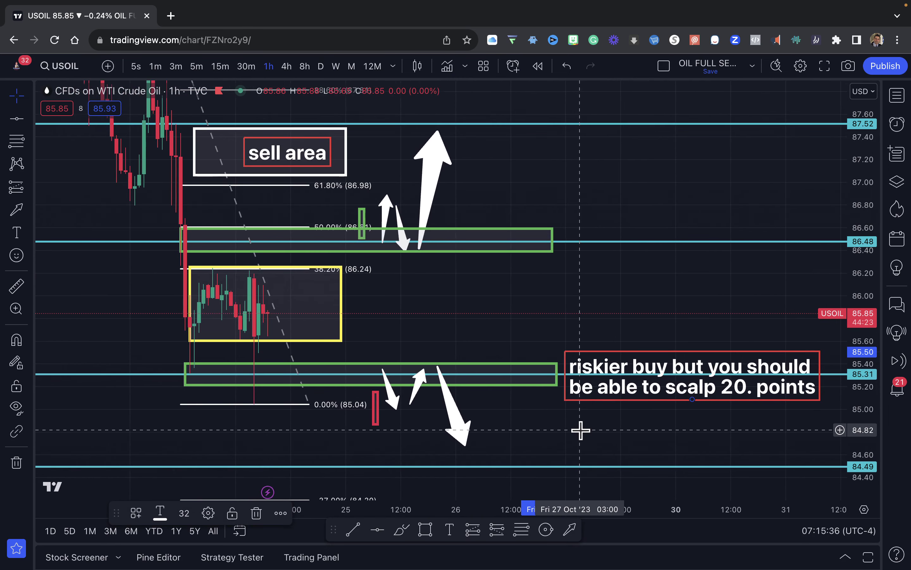
scroll(580, 429, "left", 2)
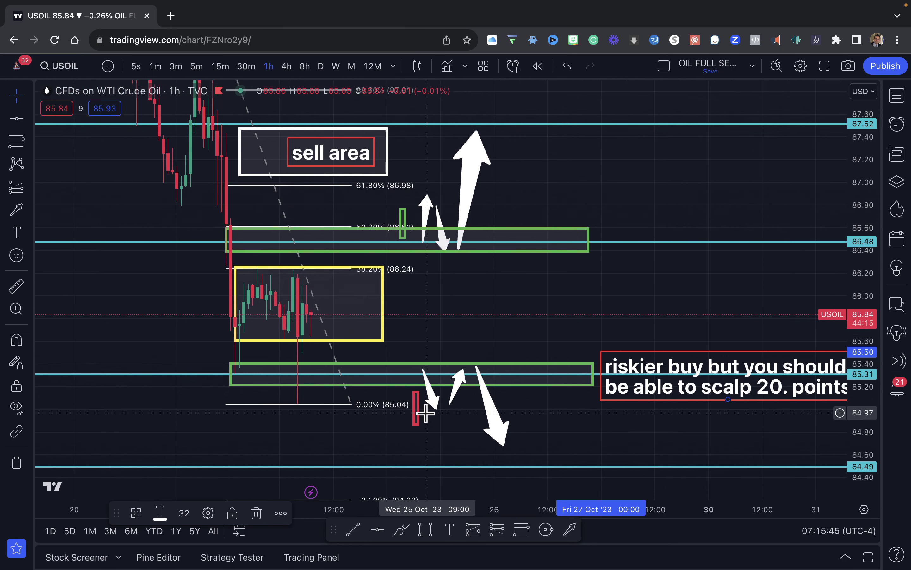
scroll(424, 360, "up", 4)
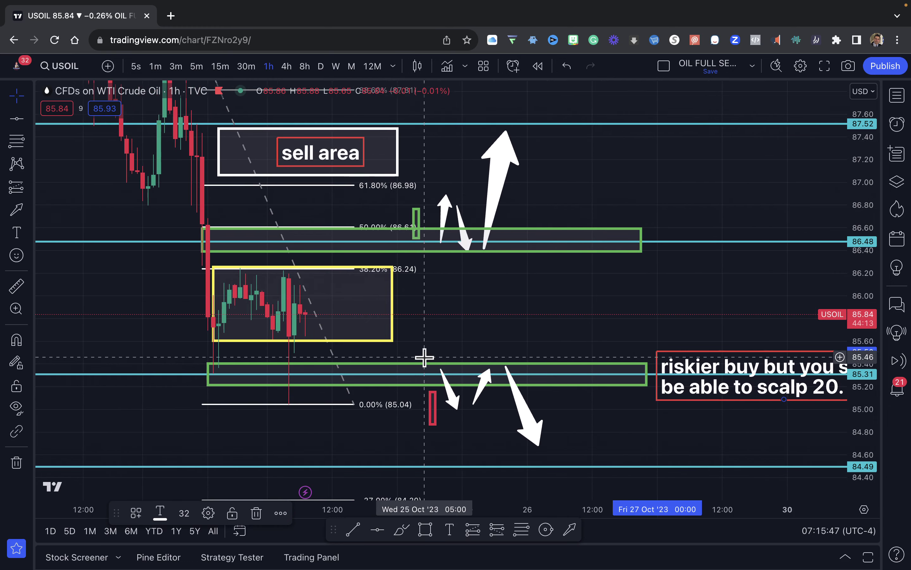
scroll(424, 357, "up", 2)
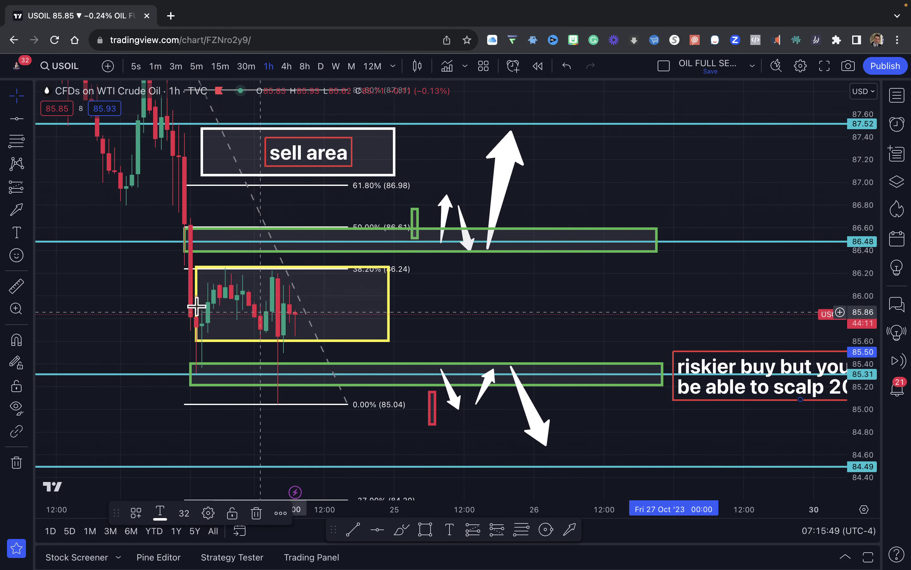
left_click(29, 188)
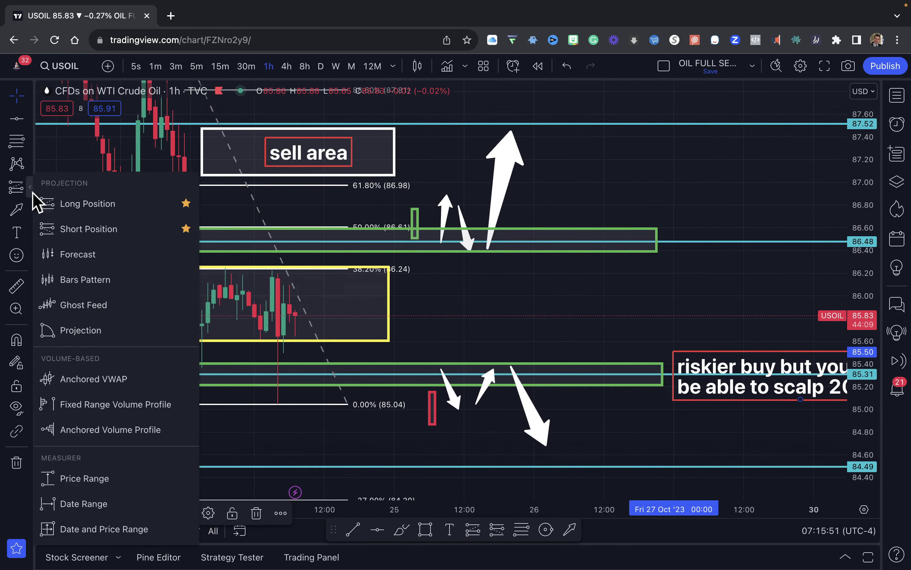
Place a long position entering at 85.19 with target 86.40 and stop 84.95.
left_click(23, 205)
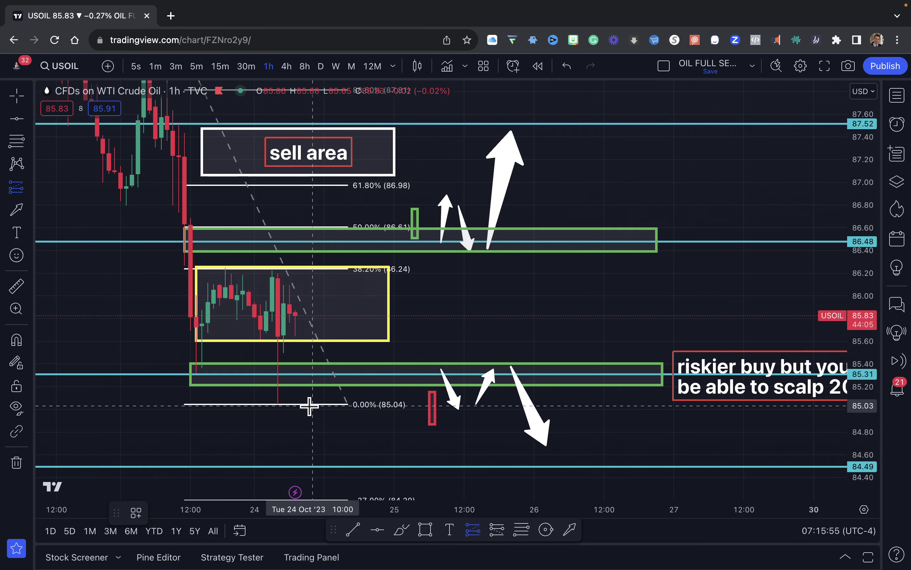
left_click(355, 388)
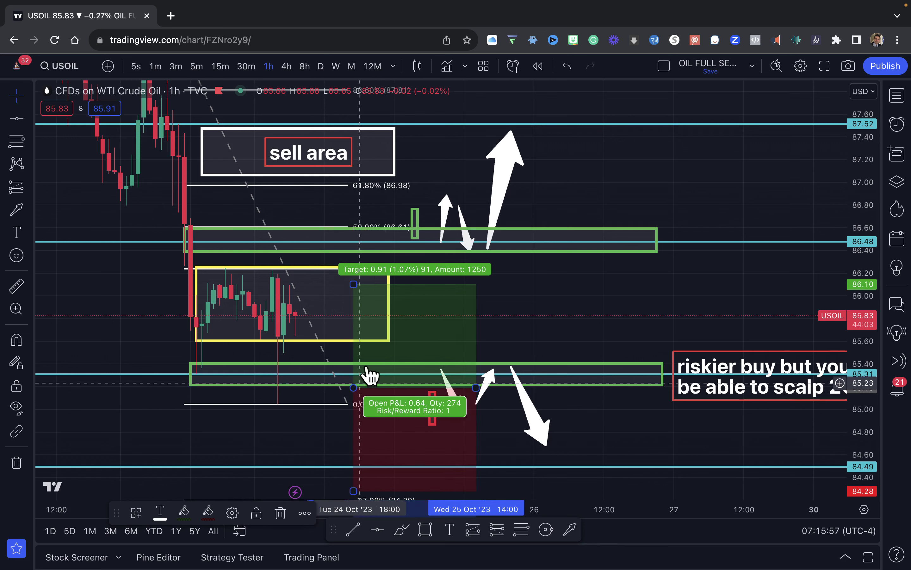
left_click_drag(354, 283, 354, 249)
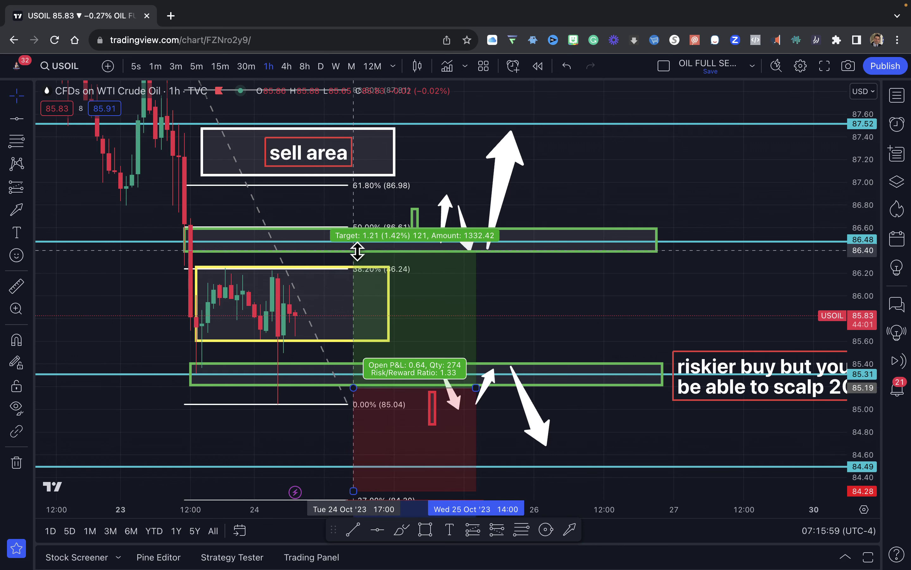
left_click_drag(355, 492, 355, 416)
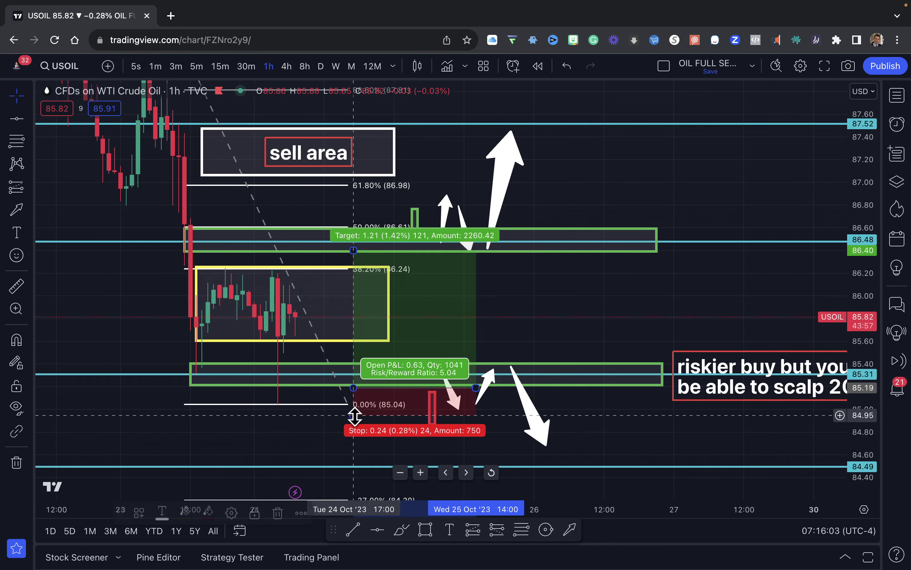
left_click_drag(647, 442, 535, 446)
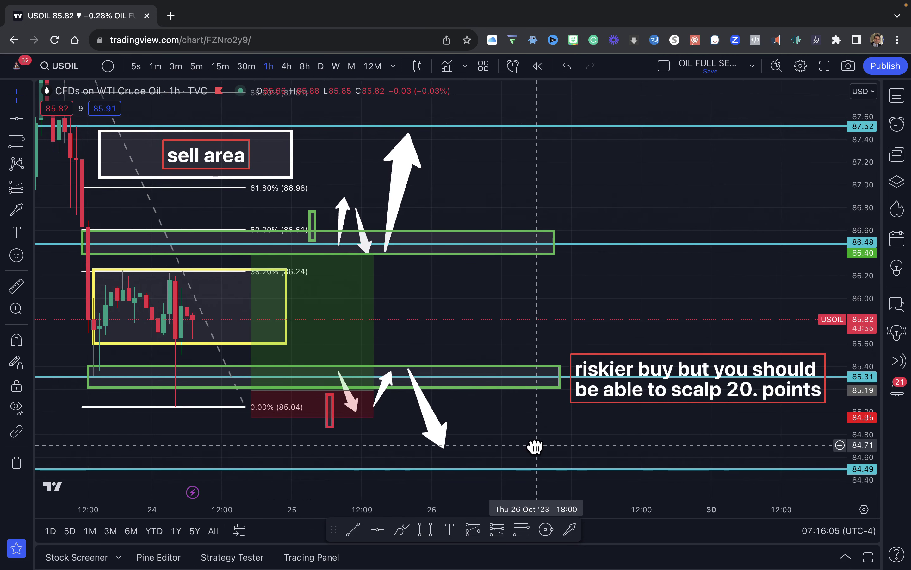
left_click(30, 187)
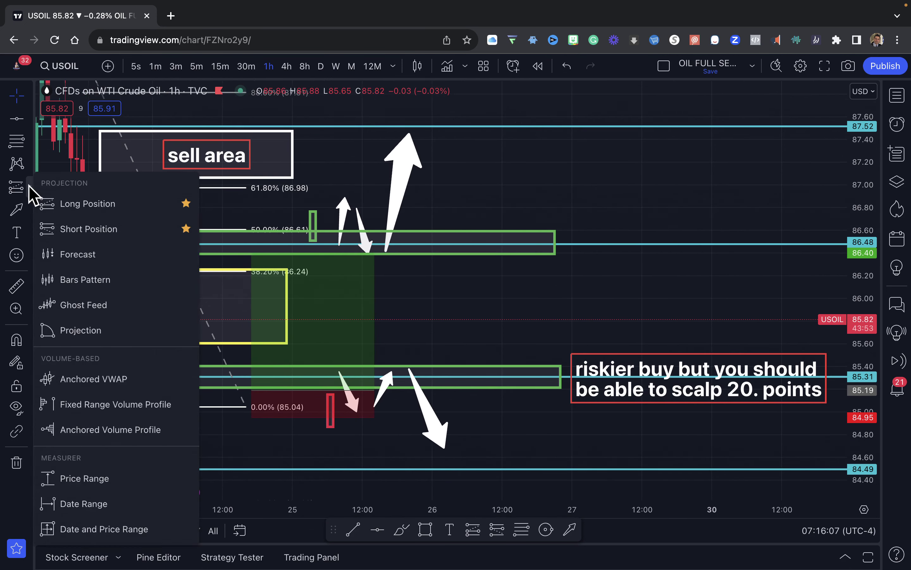
Place a short position at 86.44 with stop 86.73 and target 85.21, then deselect it.
left_click(73, 229)
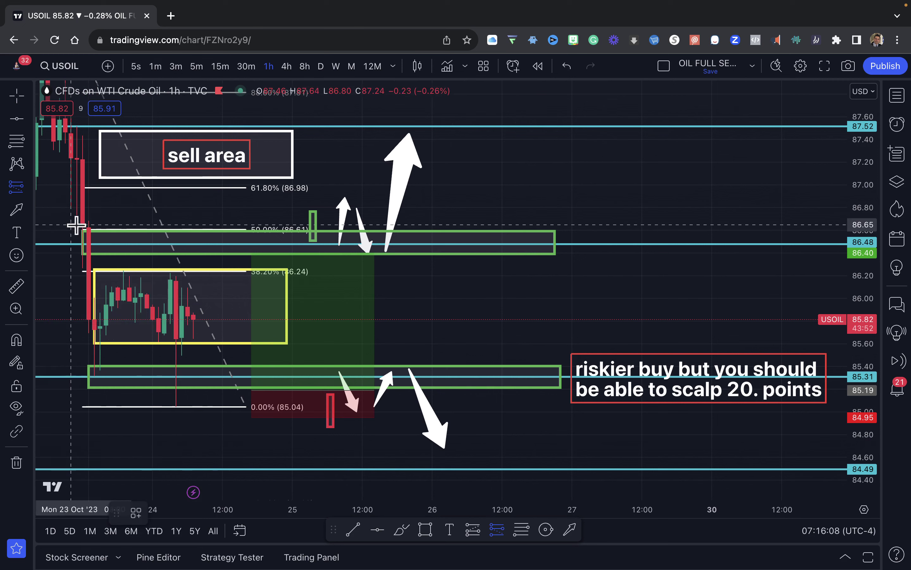
left_click(494, 247)
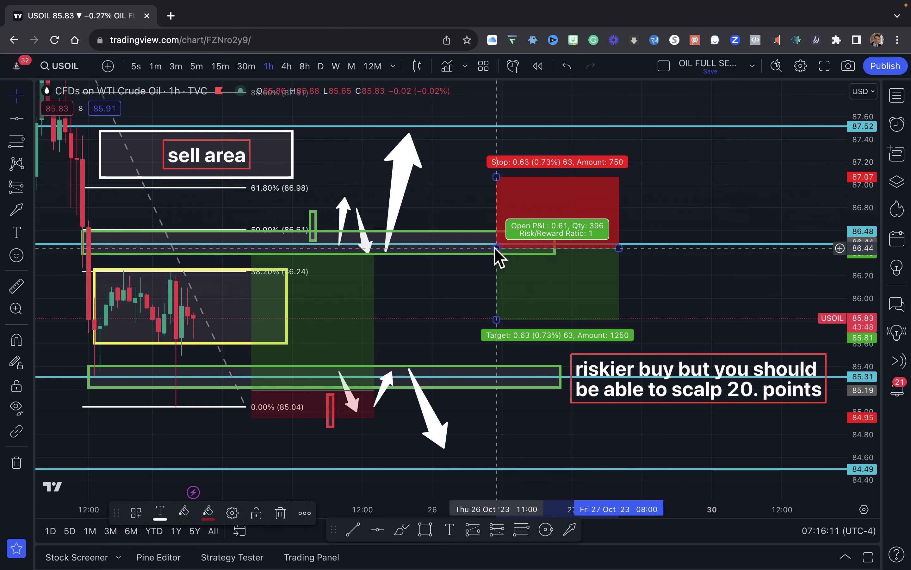
left_click_drag(497, 179, 497, 215)
left_click_drag(497, 320, 496, 385)
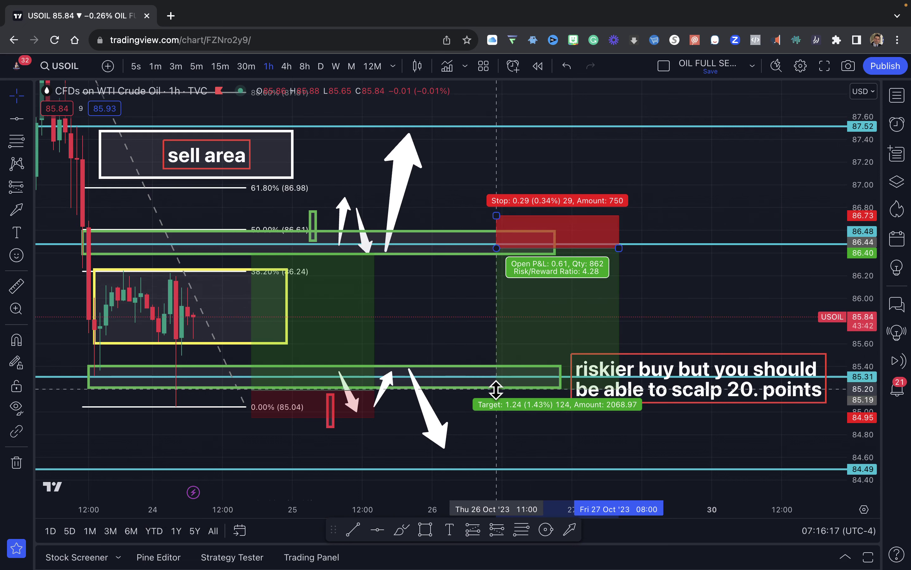
left_click(716, 463)
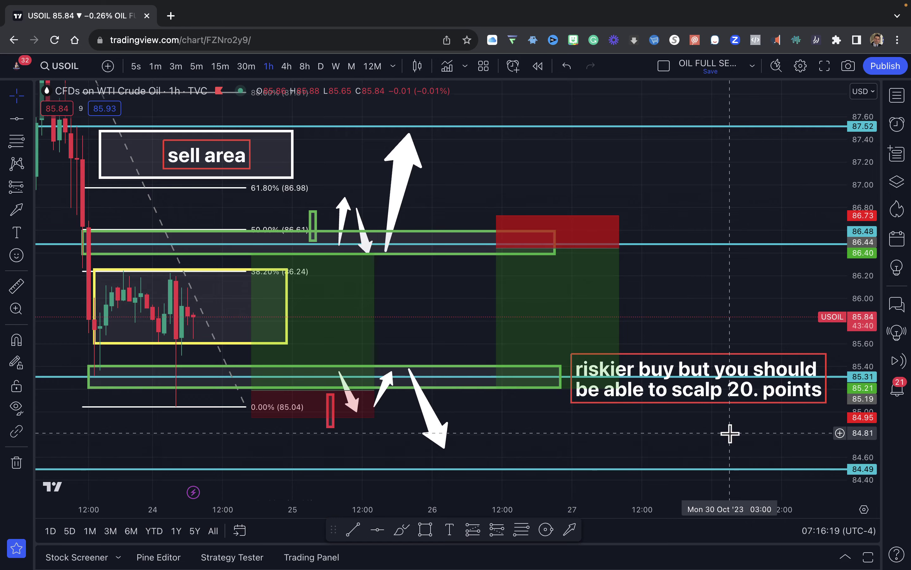